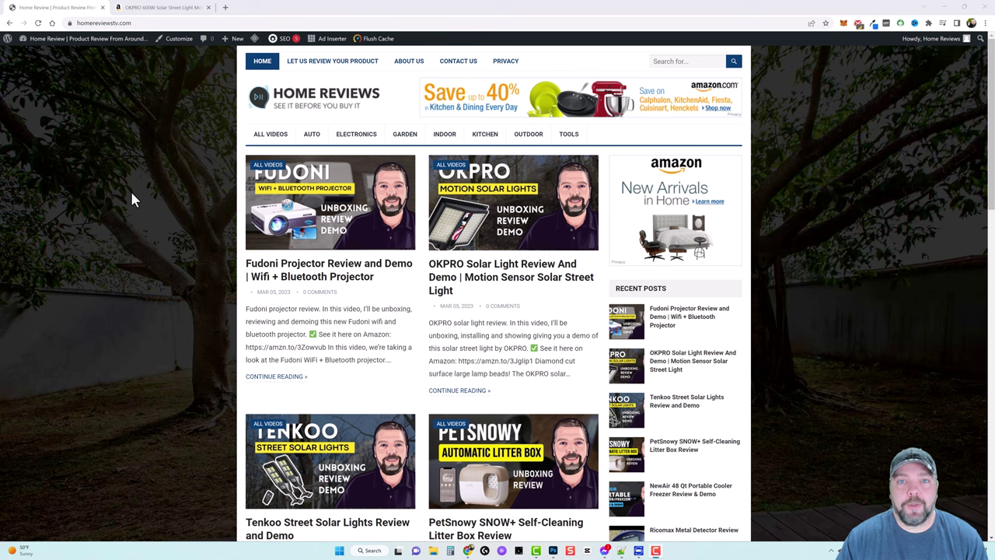
Open the Tenkoo and PetSnowy review posts in background tabs from the homepage.
scroll(378, 269, "down", 2)
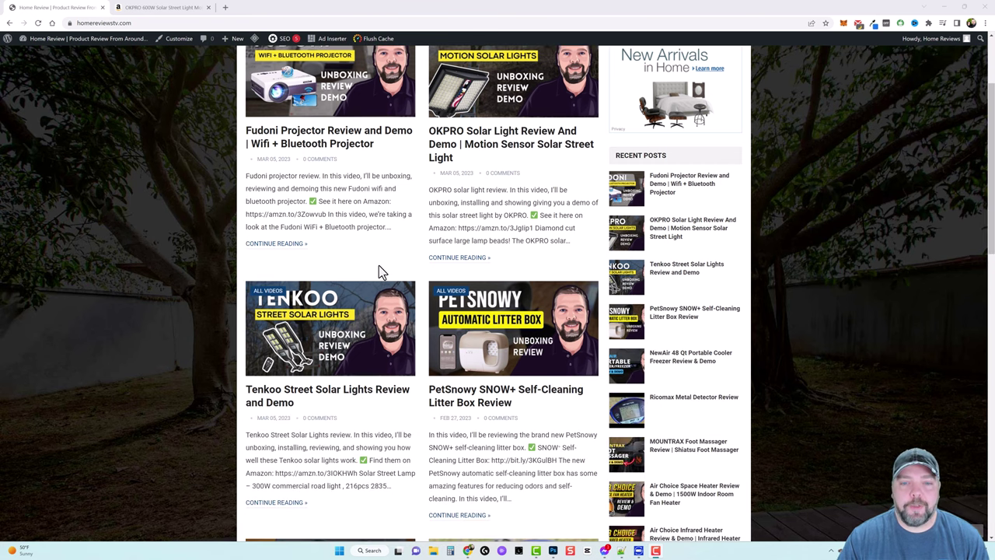
scroll(429, 288, "up", 2)
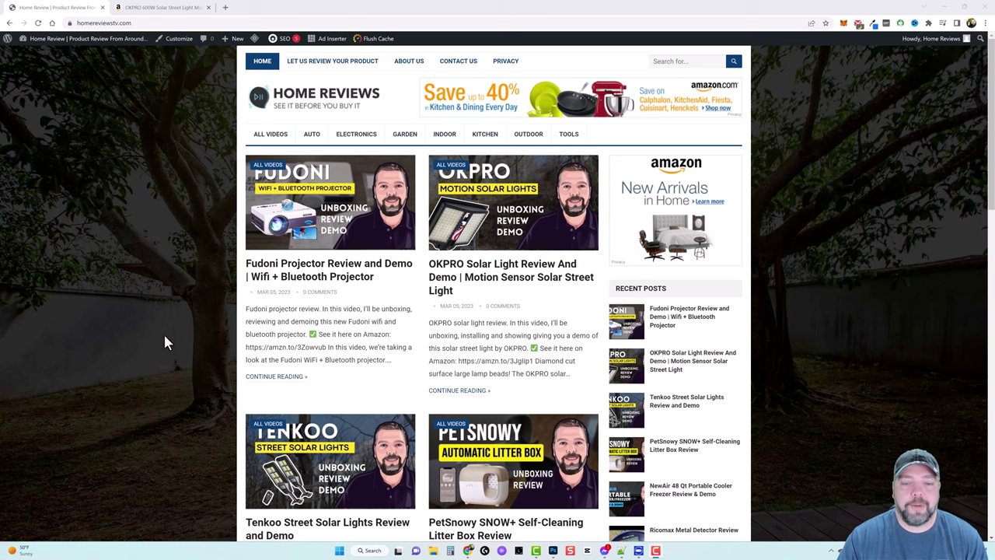
scroll(160, 381, "down", 5)
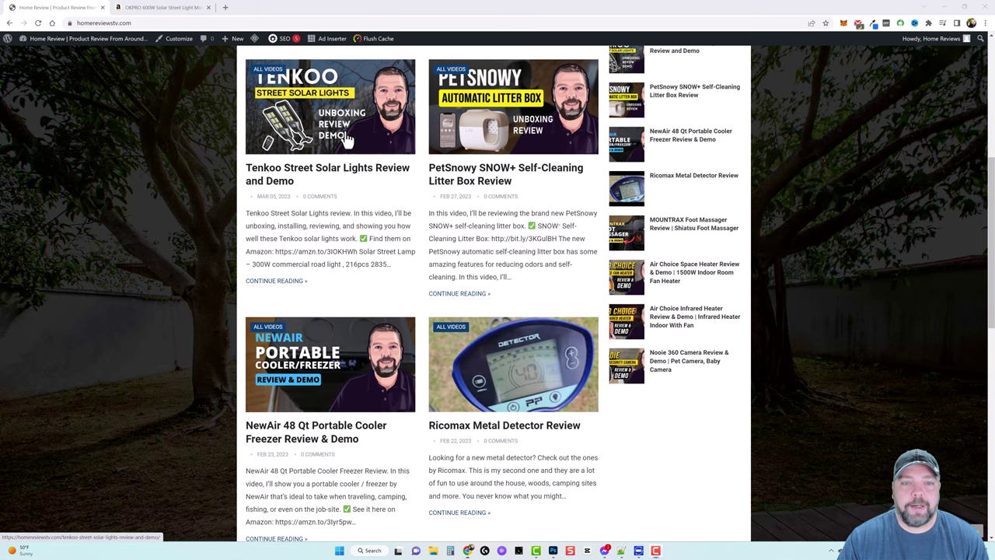
middle_click(349, 148)
middle_click(482, 126)
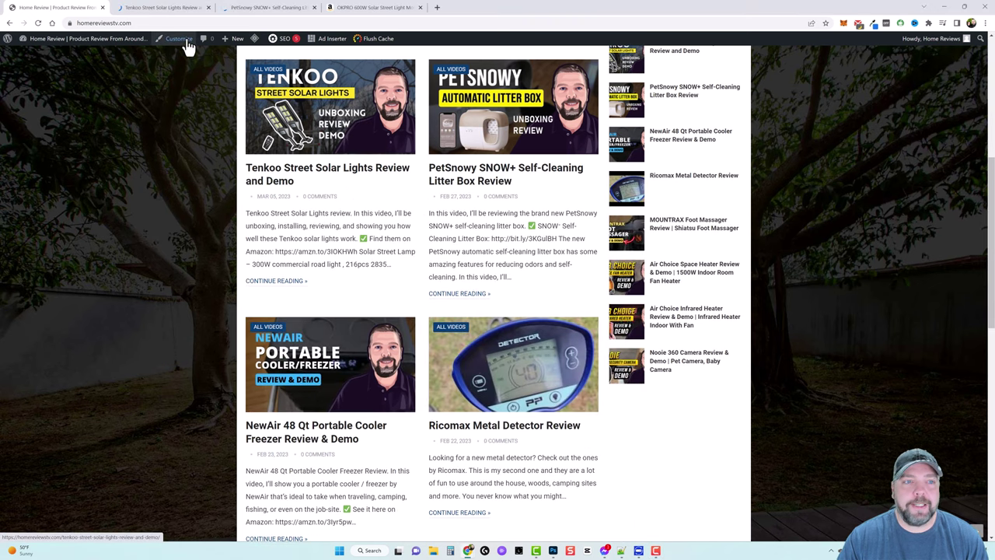
Read through the Tenkoo Street Solar Lights review.
left_click(155, 8)
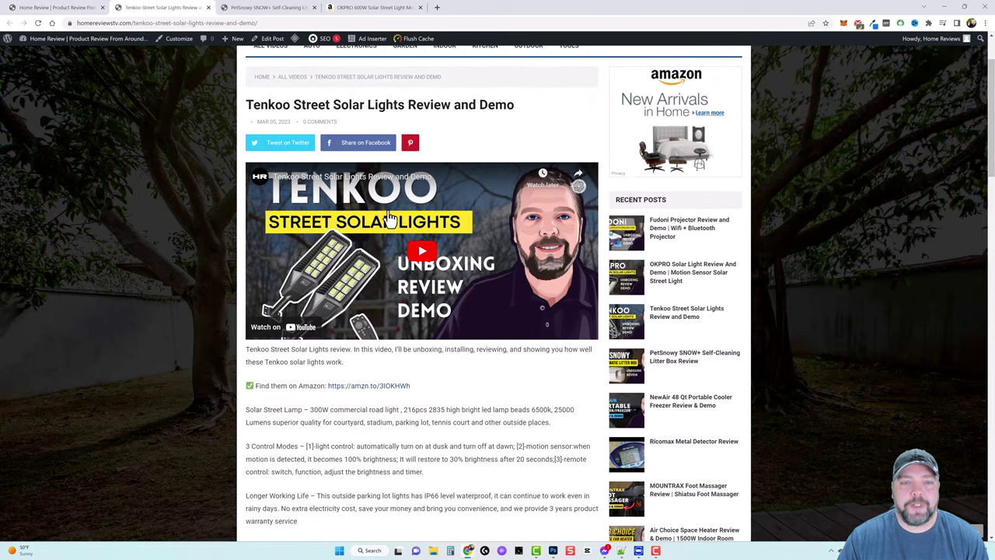
scroll(136, 345, "down", 3)
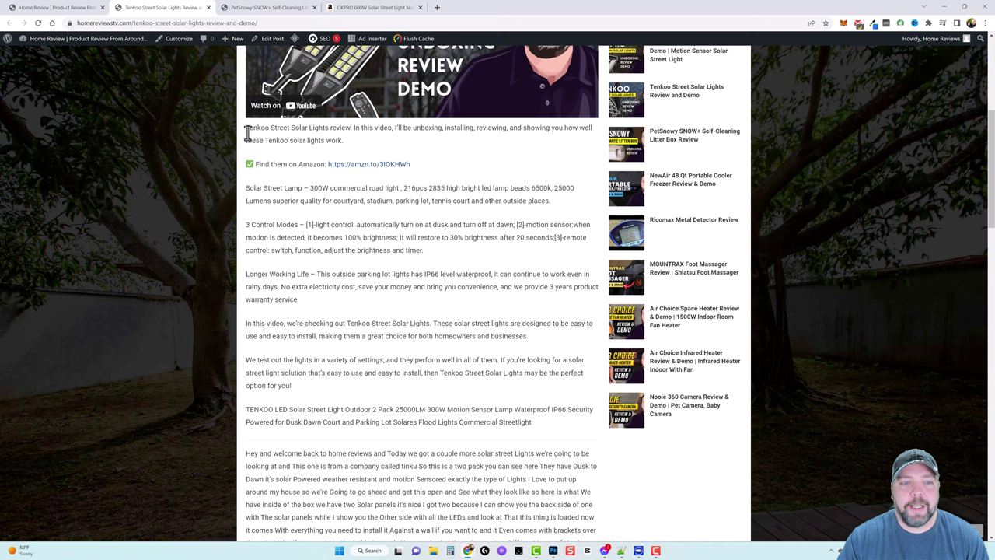
scroll(432, 272, "down", 2)
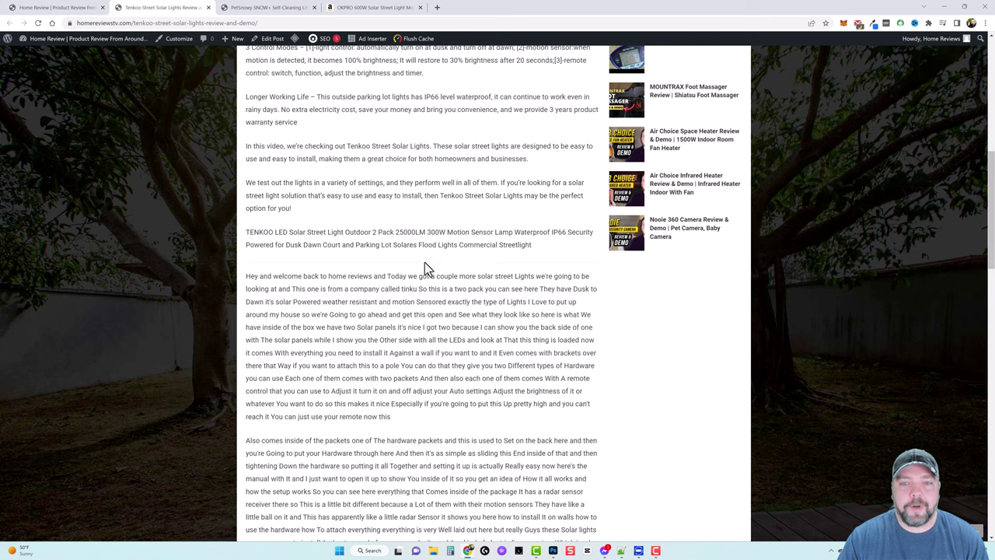
scroll(412, 288, "down", 5)
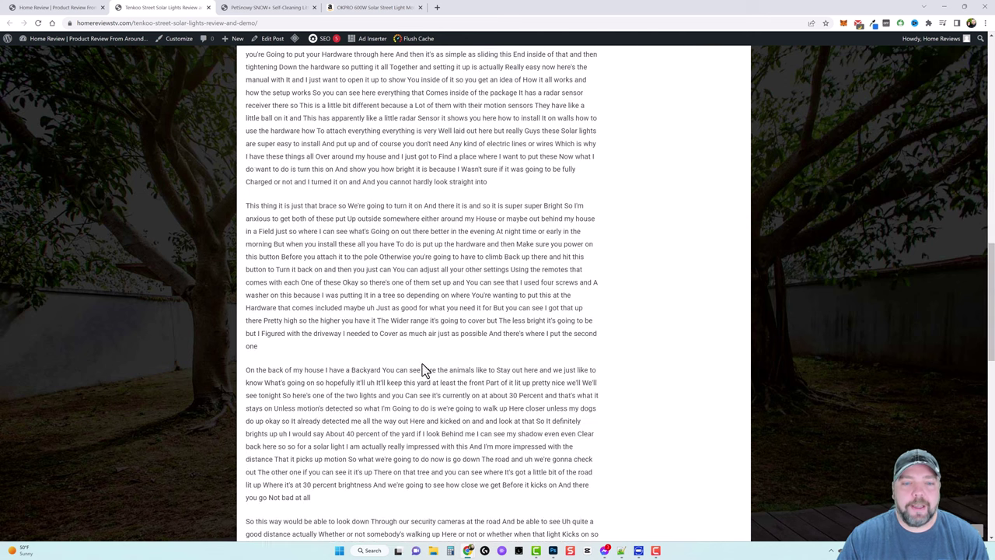
scroll(436, 327, "down", 4)
scroll(429, 268, "up", 1)
scroll(459, 311, "down", 2)
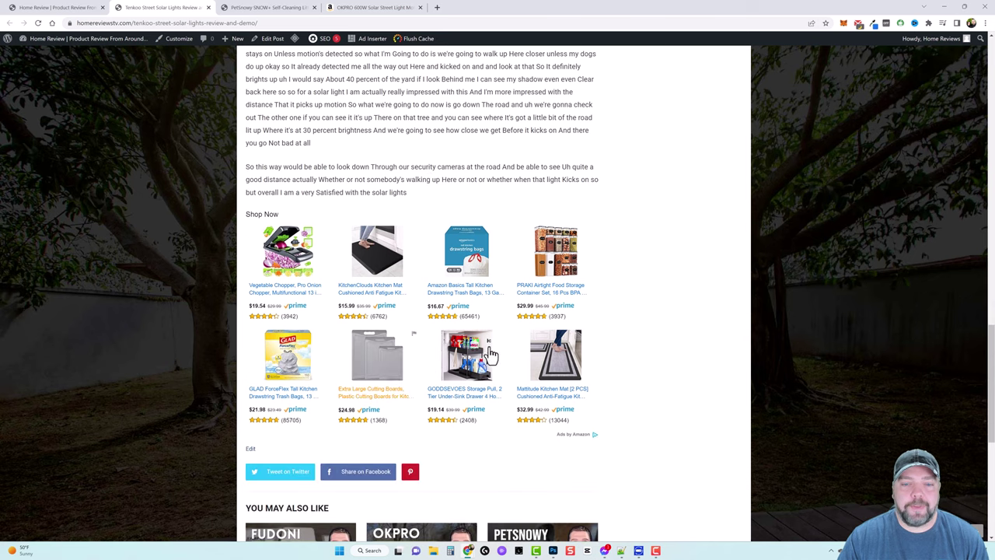
scroll(437, 373, "up", 15)
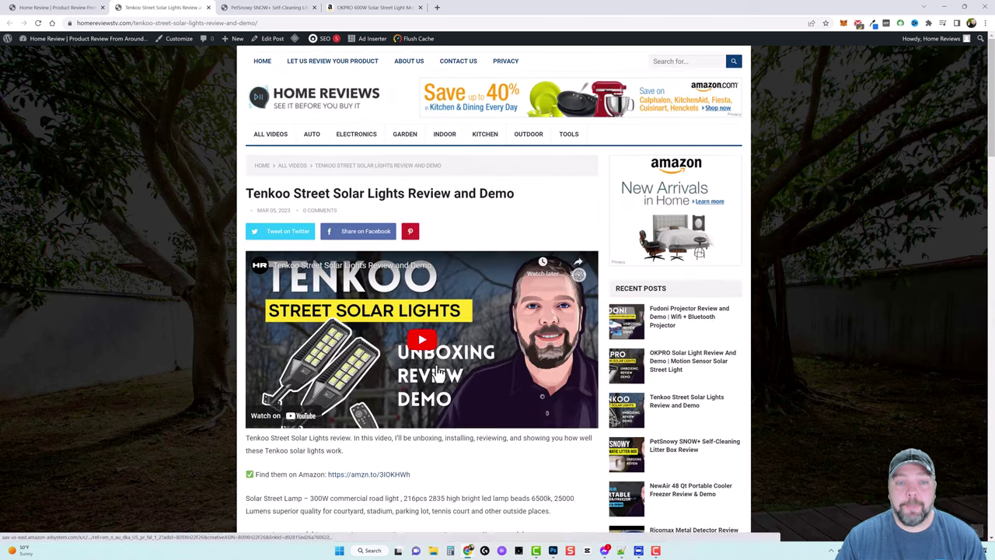
Read through the PetSnowy litter box review, then return to the Home Reviews homepage.
left_click(266, 8)
scroll(483, 229, "down", 3)
scroll(447, 323, "down", 2)
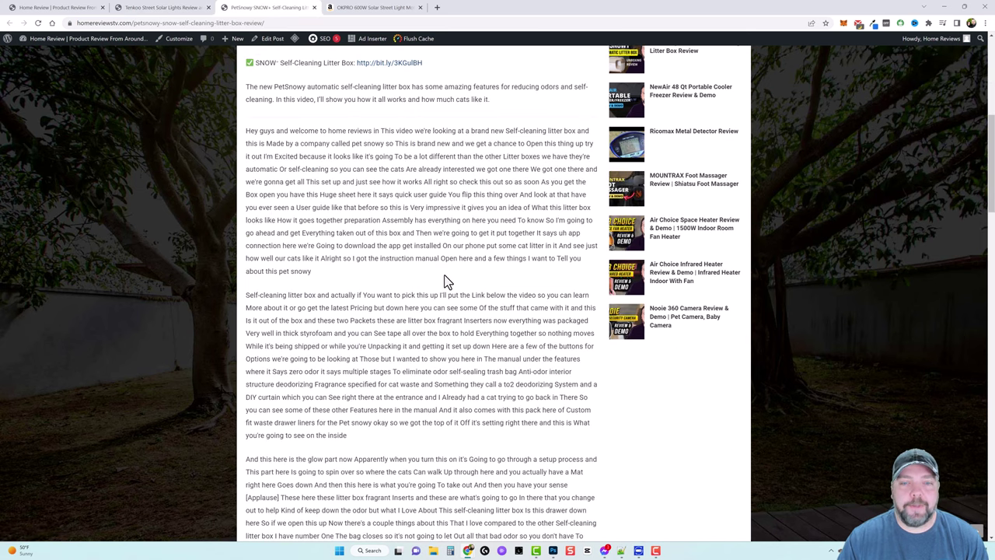
scroll(447, 281, "up", 2)
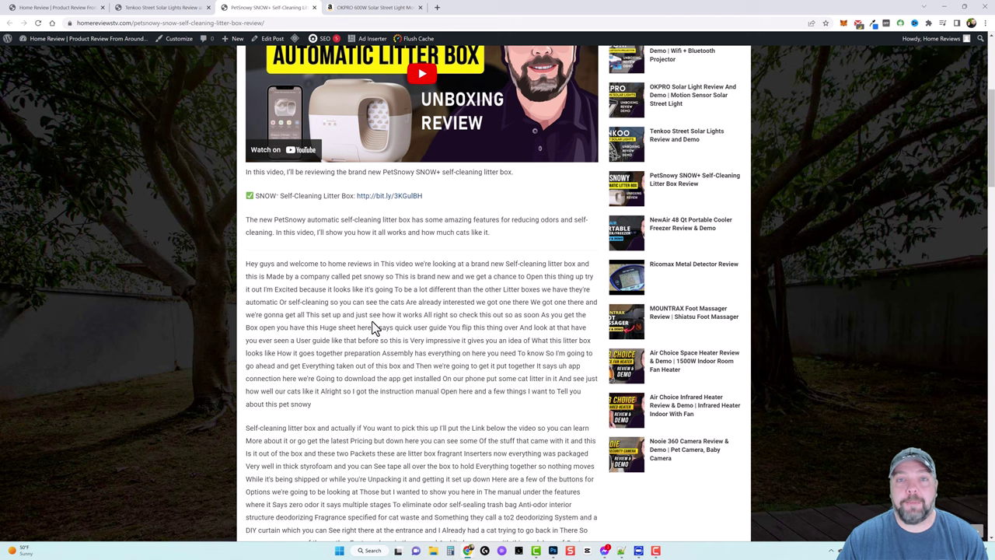
scroll(378, 342, "up", 4)
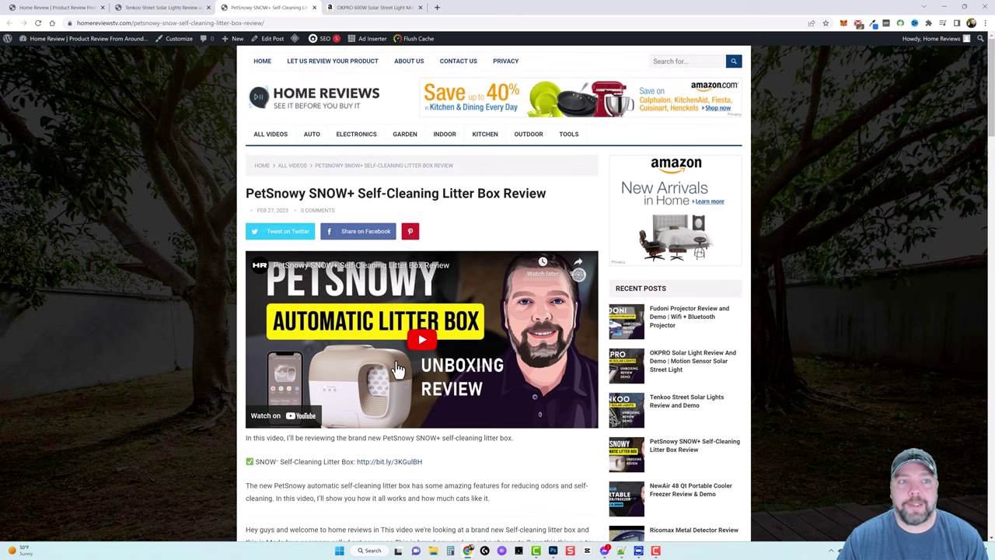
left_click(63, 7)
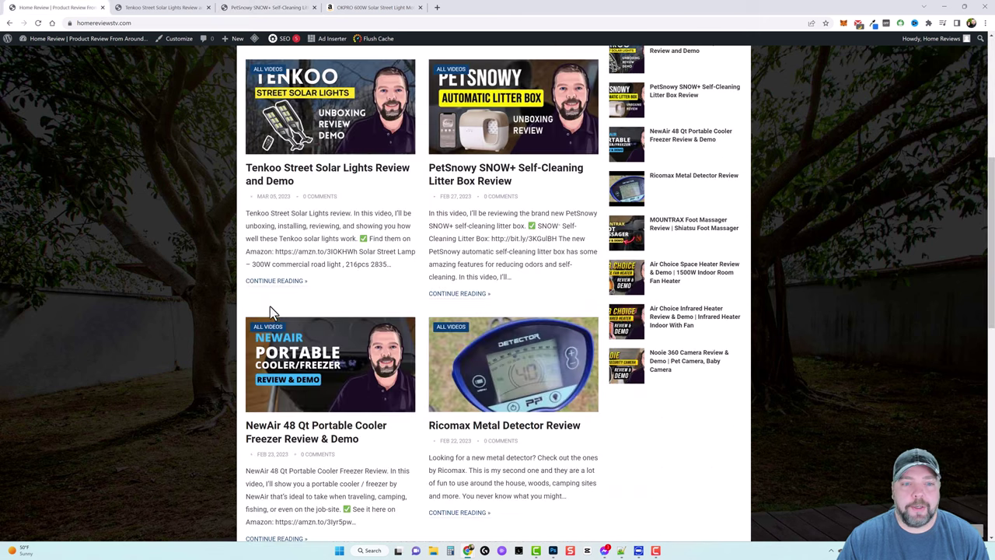
Open the Fudoni projector review in its own tab and inspect its product box title.
scroll(388, 316, "up", 5)
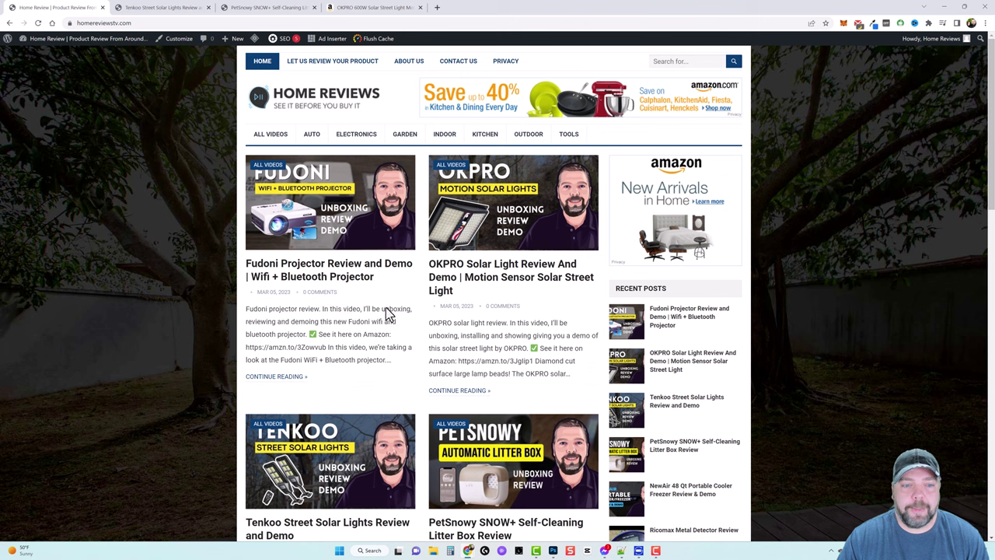
middle_click(331, 203)
left_click(366, 8)
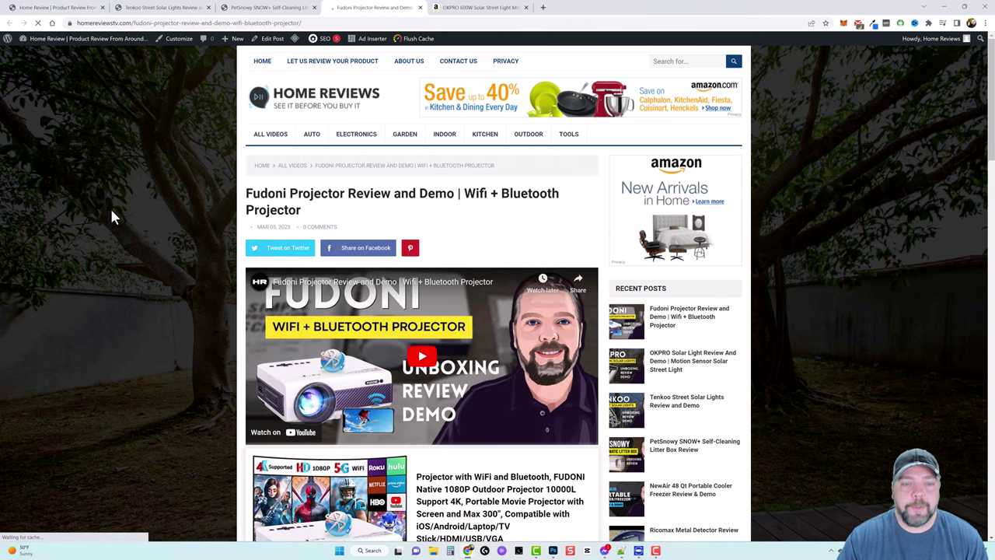
scroll(260, 299, "down", 3)
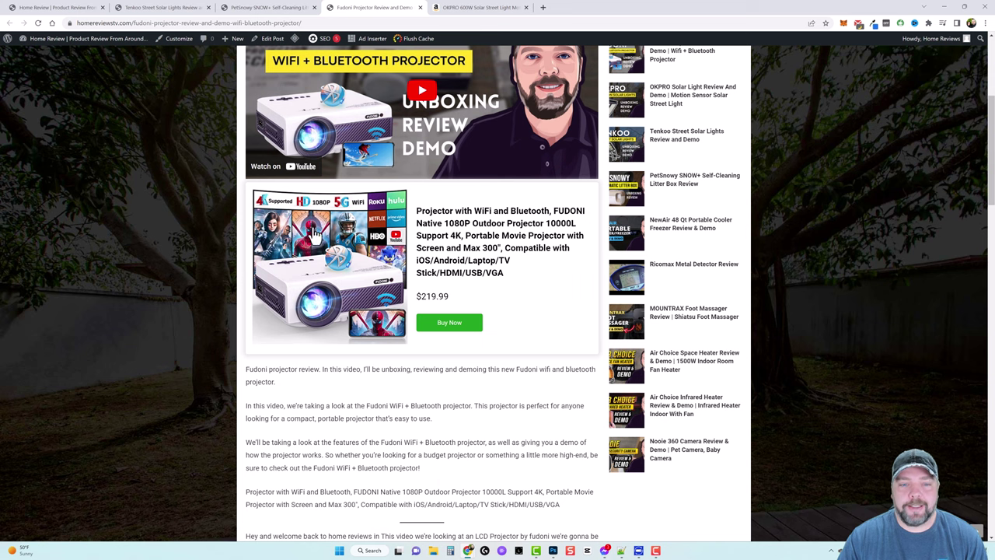
left_click_drag(417, 212, 533, 278)
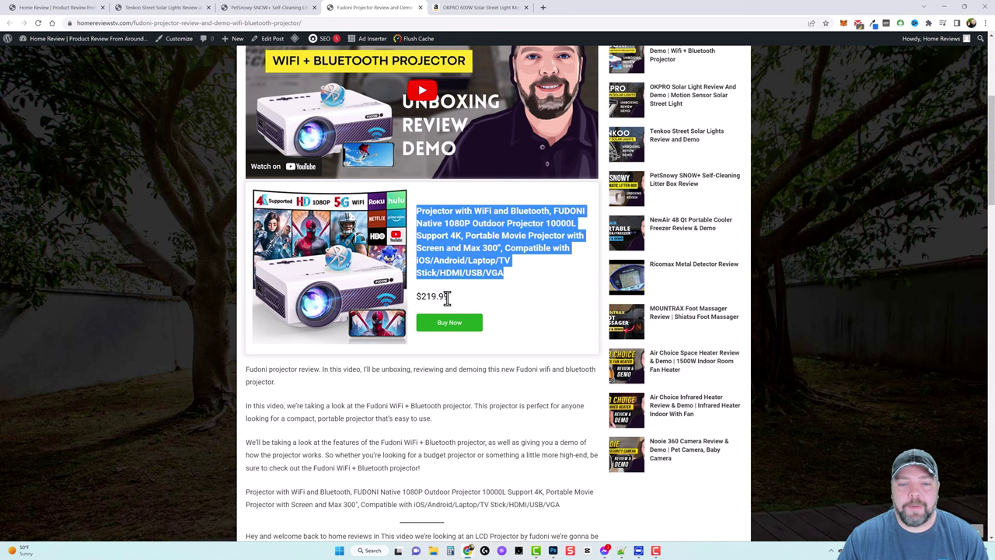
left_click(171, 247)
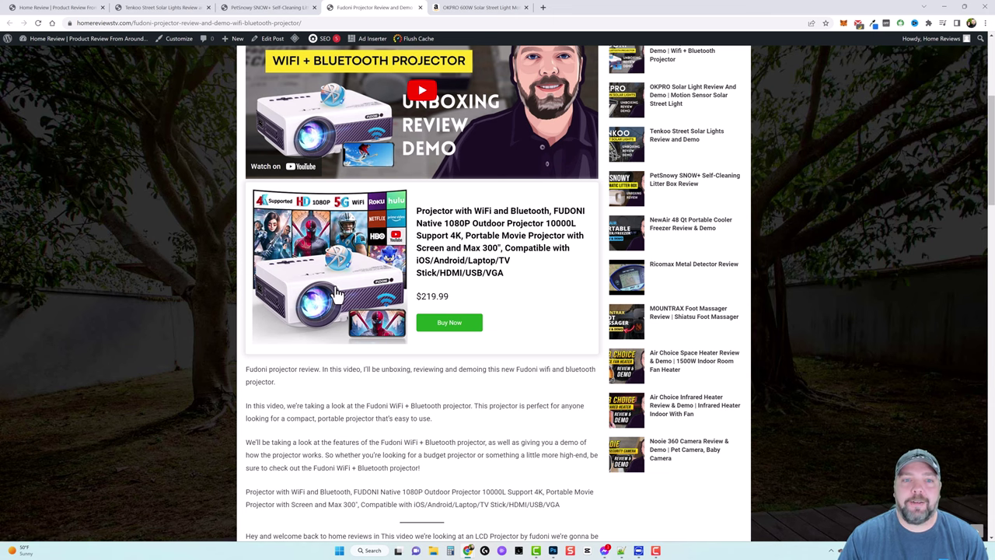
Scroll through the rest of the Fudoni review and return to the Home Reviews homepage.
scroll(330, 293, "up", 1)
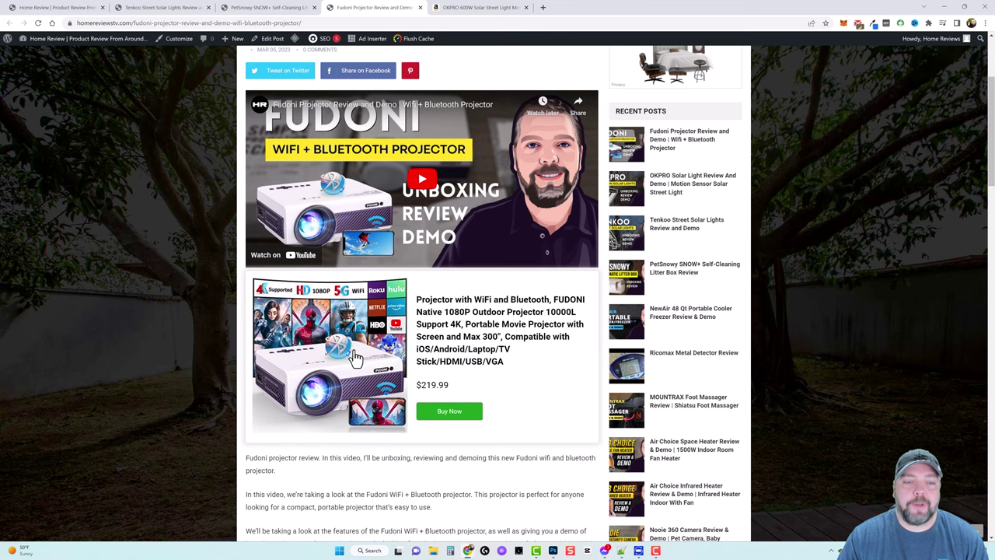
scroll(427, 342, "down", 1)
scroll(429, 344, "down", 1)
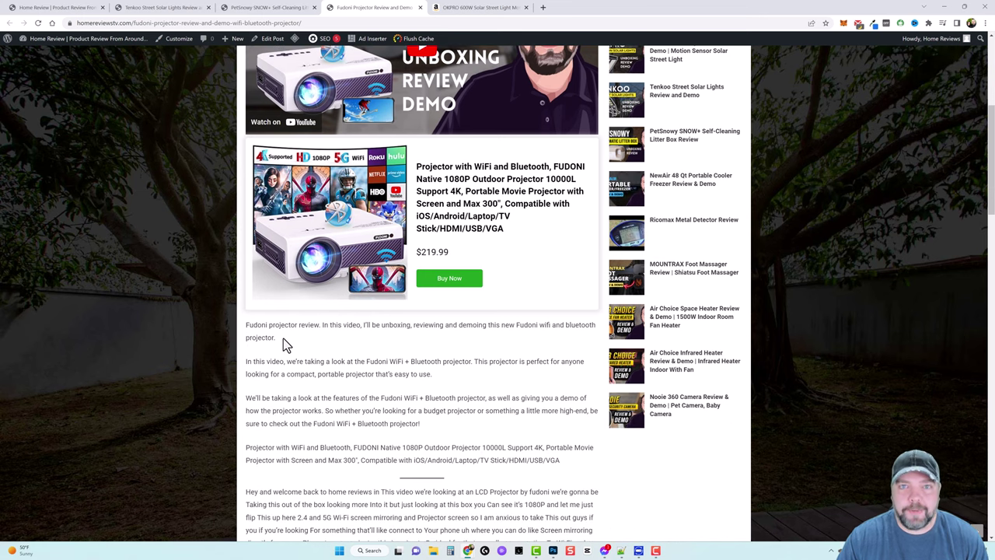
scroll(420, 336, "up", 3)
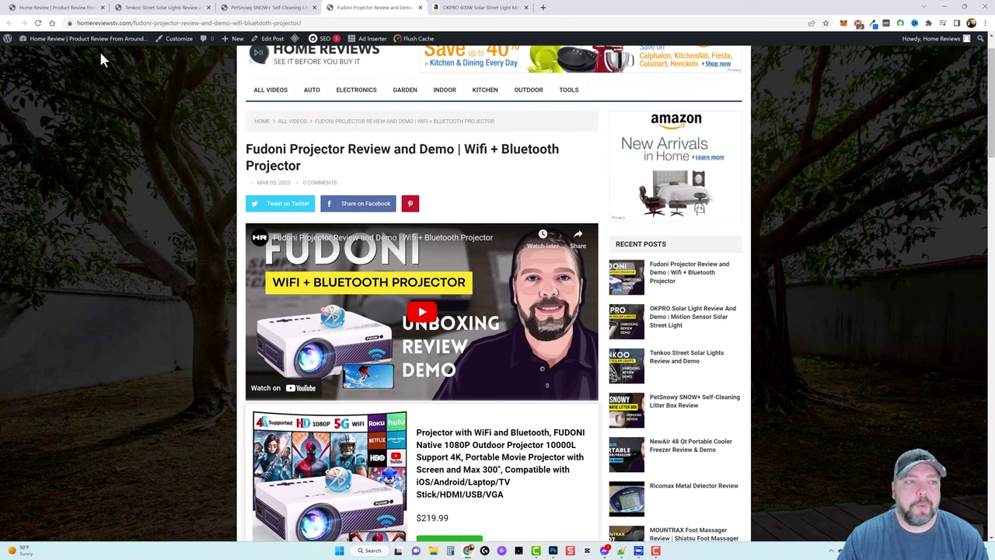
left_click(70, 8)
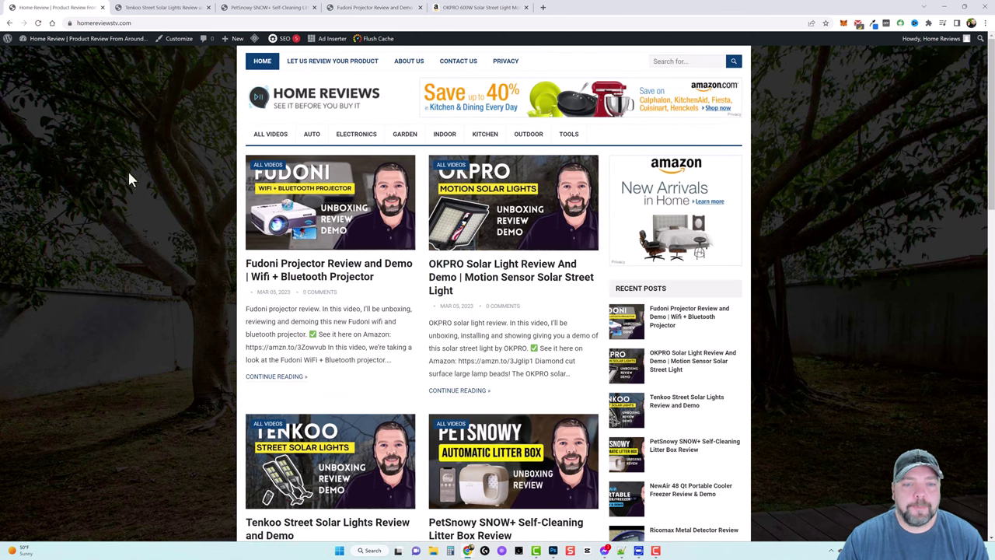
Open the OKPRO solar light post and scroll through its three product boxes and comparison table.
left_click(507, 206)
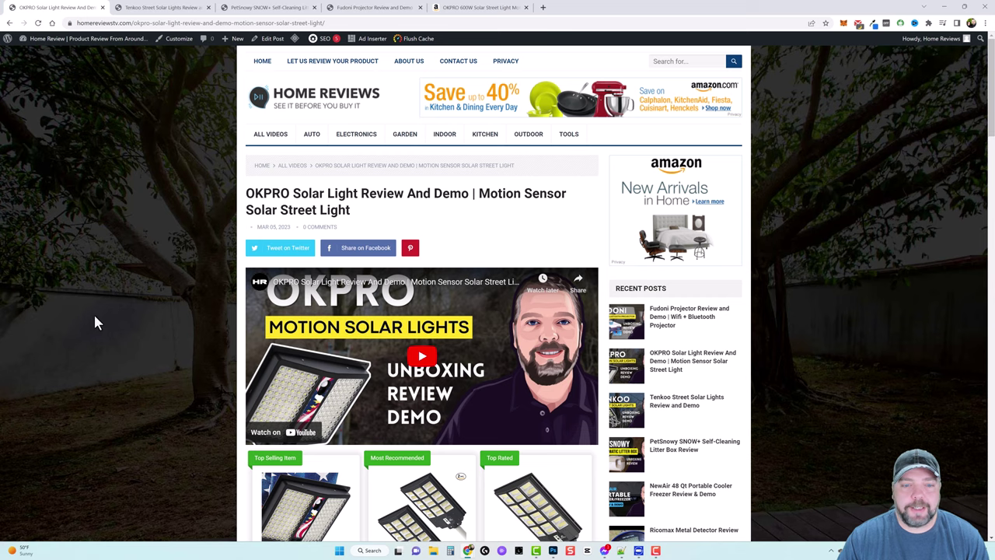
scroll(95, 321, "down", 2)
scroll(106, 317, "down", 1)
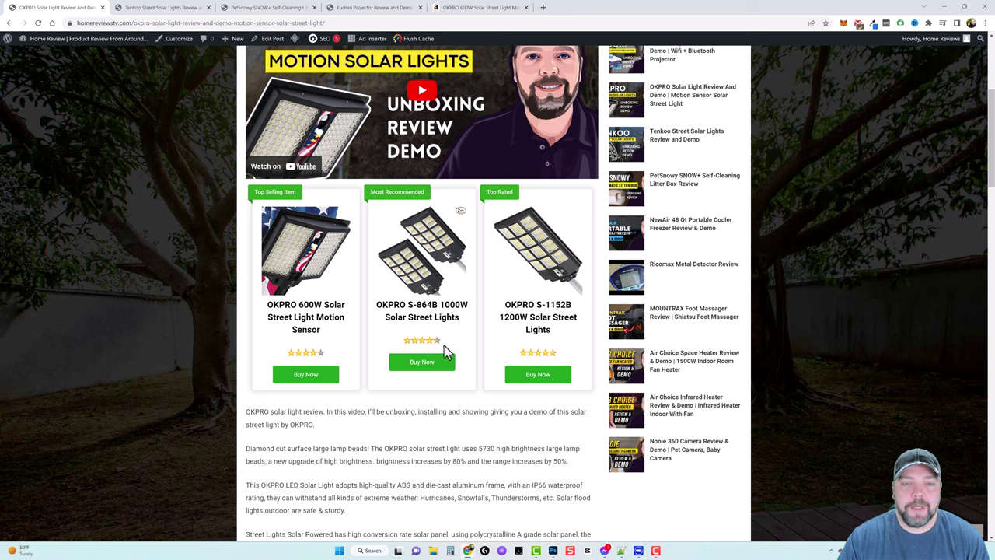
scroll(447, 354, "down", 5)
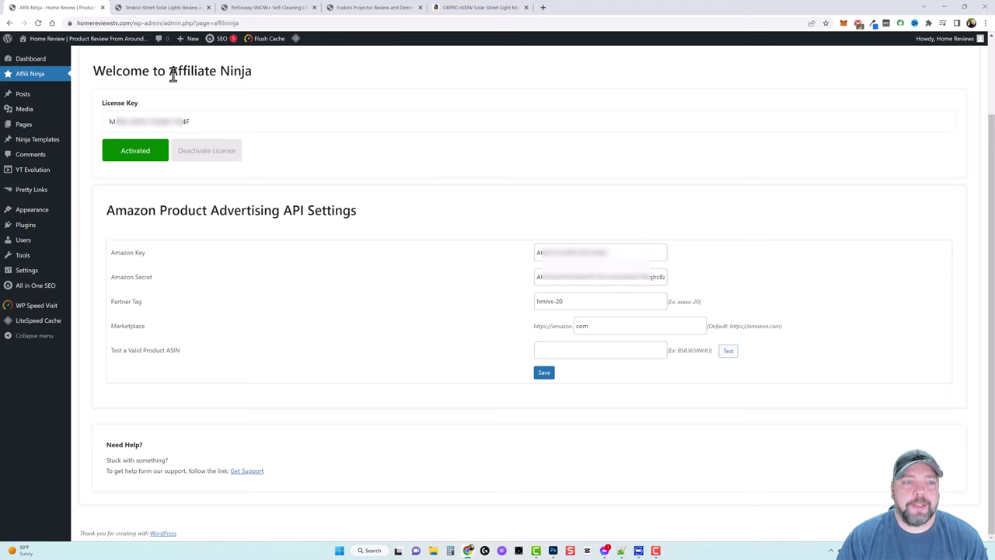
Highlight the Welcome to Affiliate Ninja heading on the plugin settings page.
left_click_drag(170, 70, 268, 70)
left_click(283, 70)
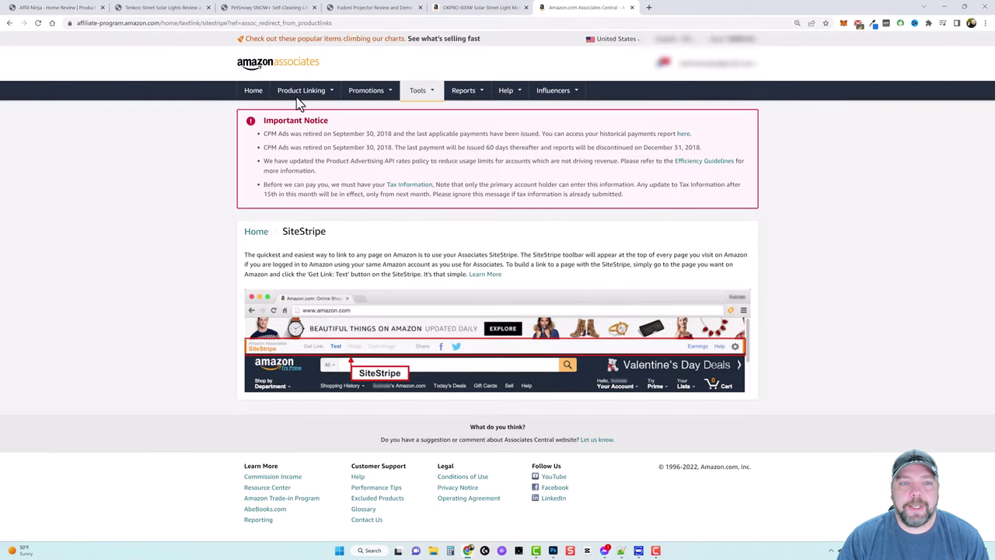
Find Product Advertising API under Amazon's Tools menu, then return to the Affiliate Ninja settings.
mouse_move(420, 92)
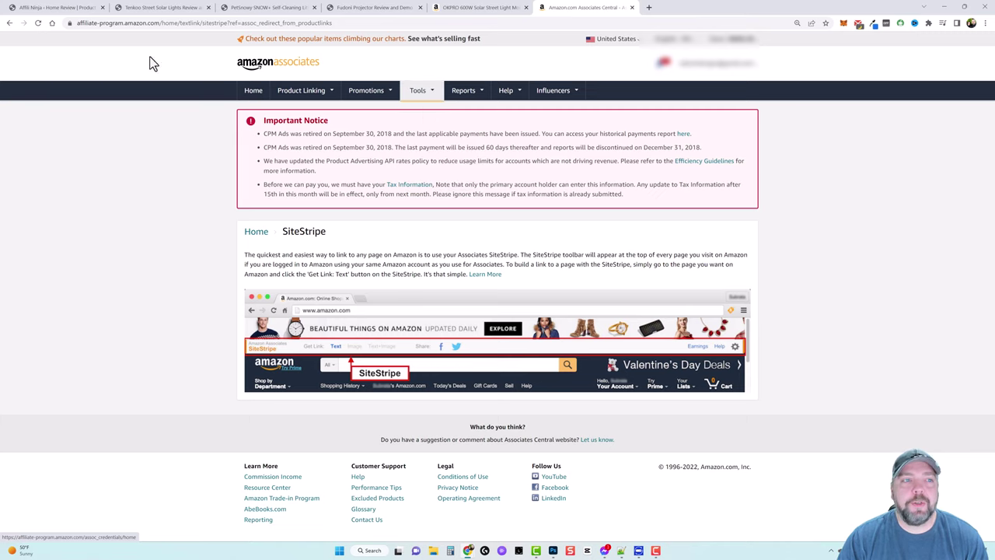
left_click(55, 7)
Review the stored Amazon Key, Amazon Secret, Partner Tag and Marketplace values.
left_click_drag(622, 252, 524, 257)
left_click_drag(601, 277, 490, 282)
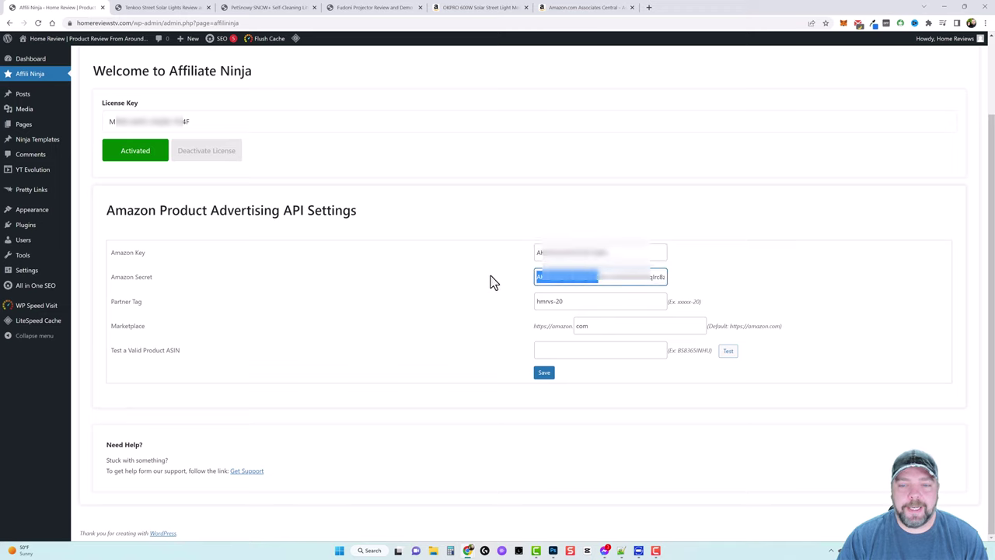
left_click_drag(571, 302, 515, 307)
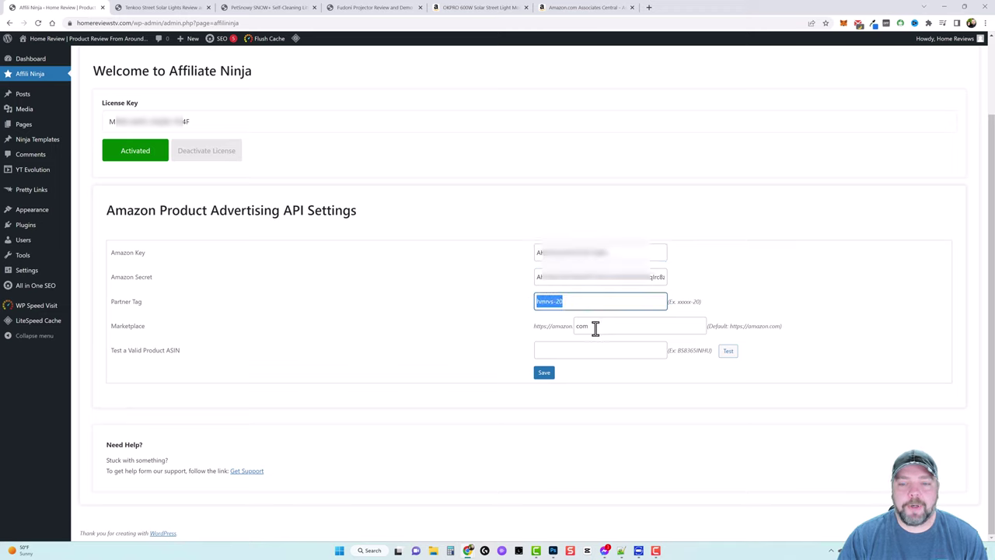
left_click_drag(595, 328, 567, 330)
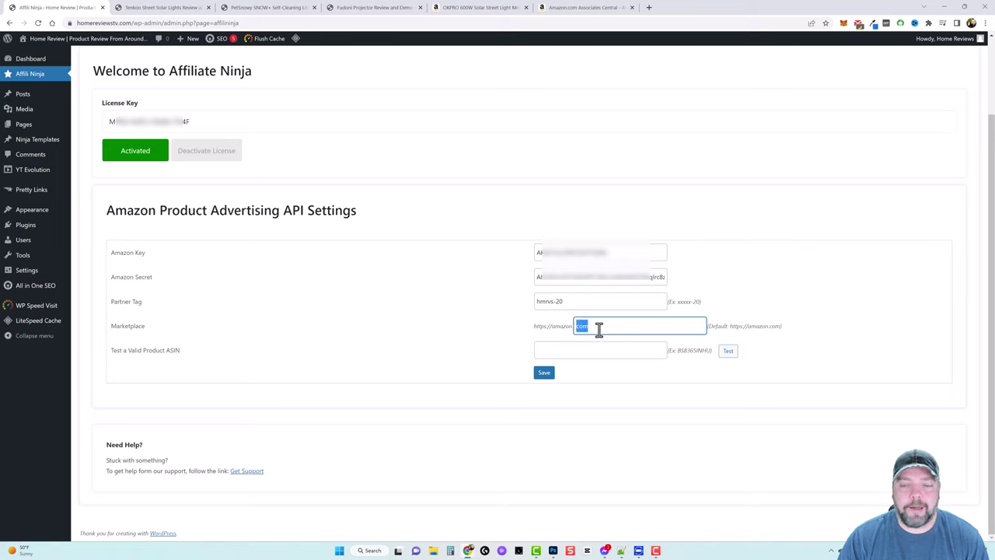
Test ASIN B0B79GWYHL to preview the $79.99 EMF meter product.
left_click(593, 351)
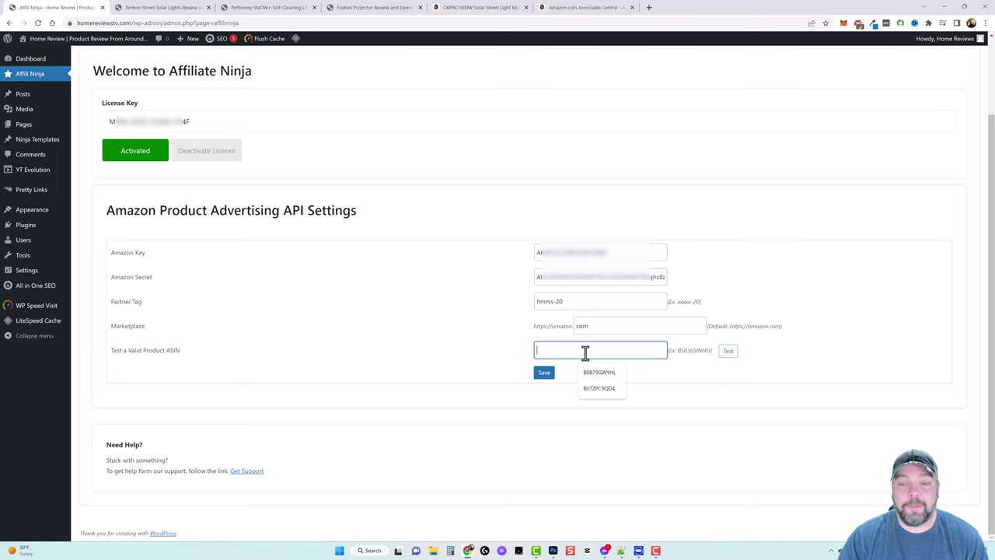
left_click(600, 372)
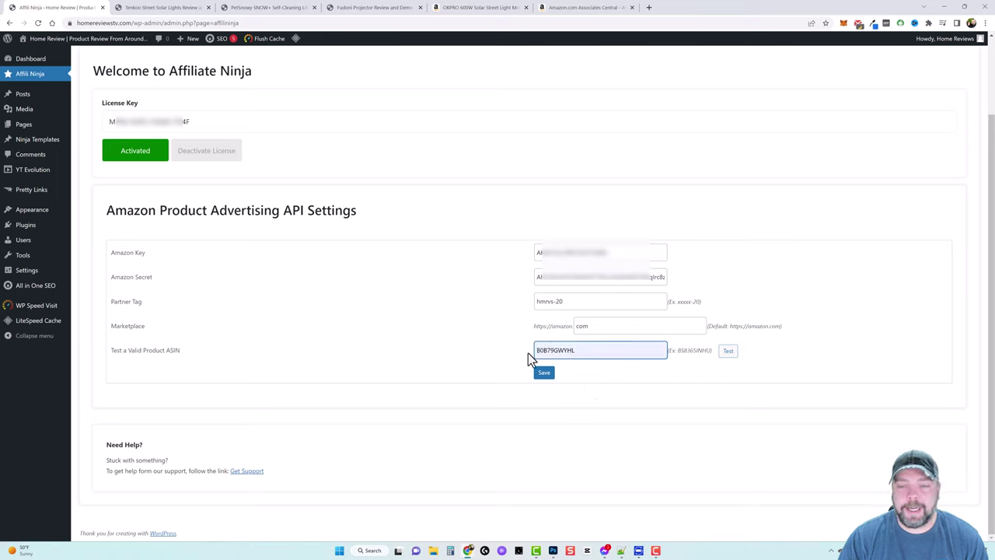
left_click(730, 351)
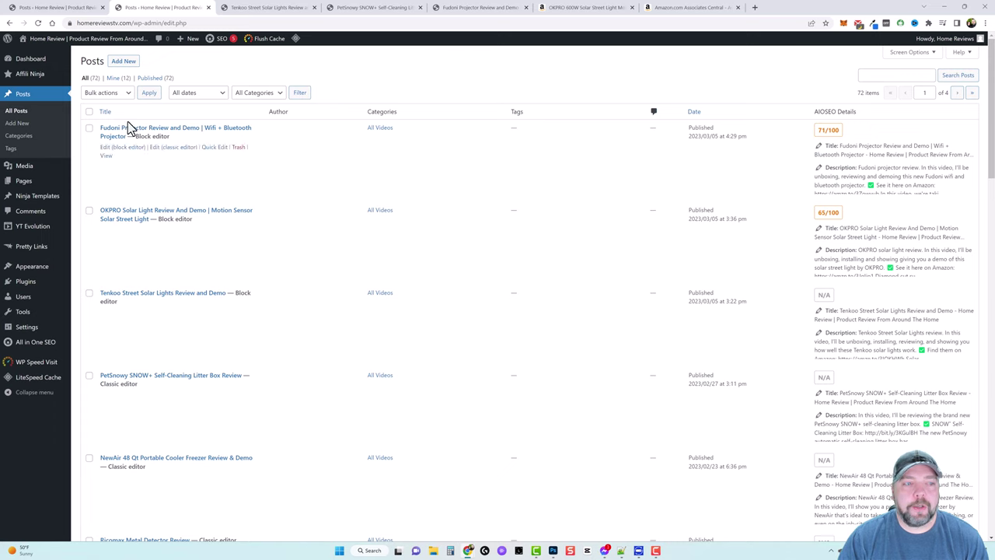
Check the All Posts list and note that the PetSnowy review uses the classic editor.
mouse_move(102, 136)
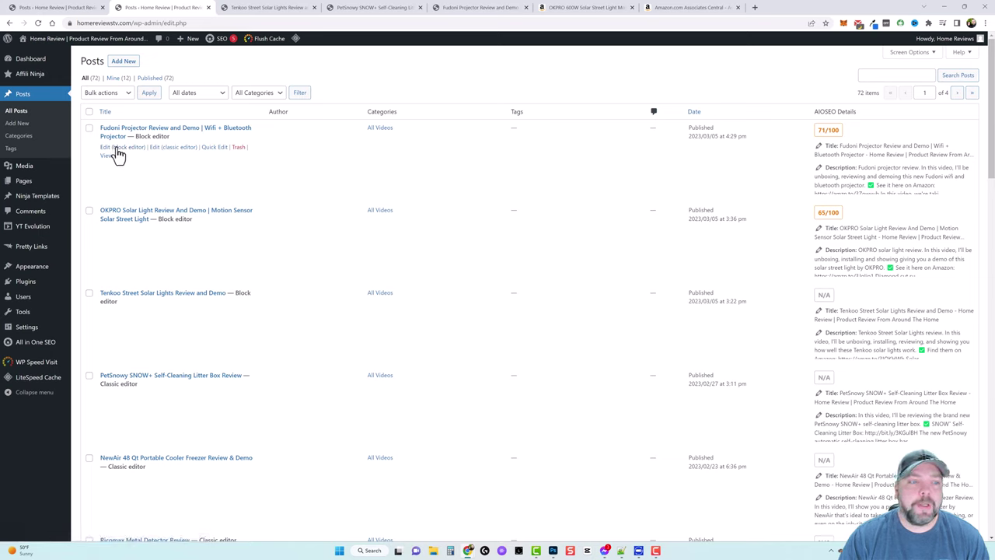
scroll(160, 272, "down", 5)
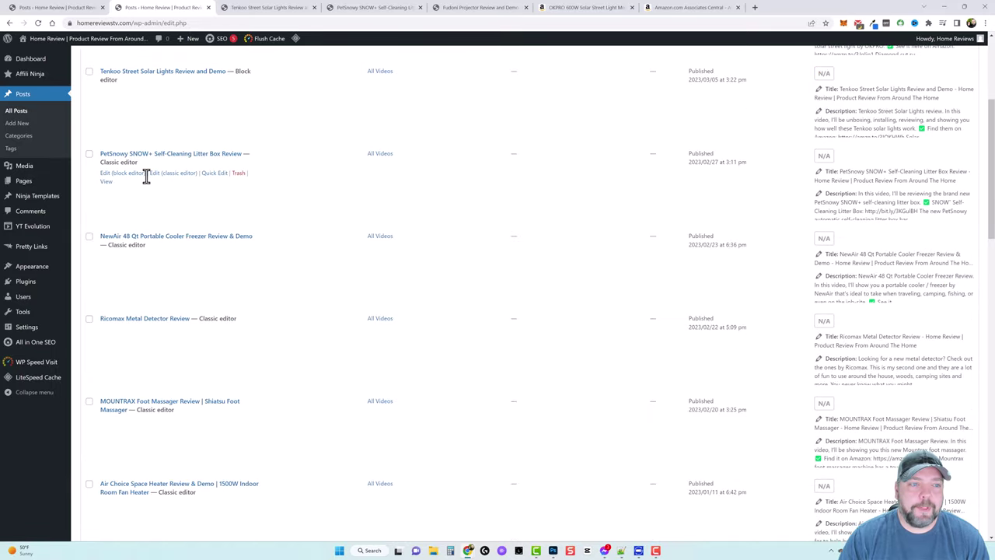
left_click_drag(99, 164, 142, 165)
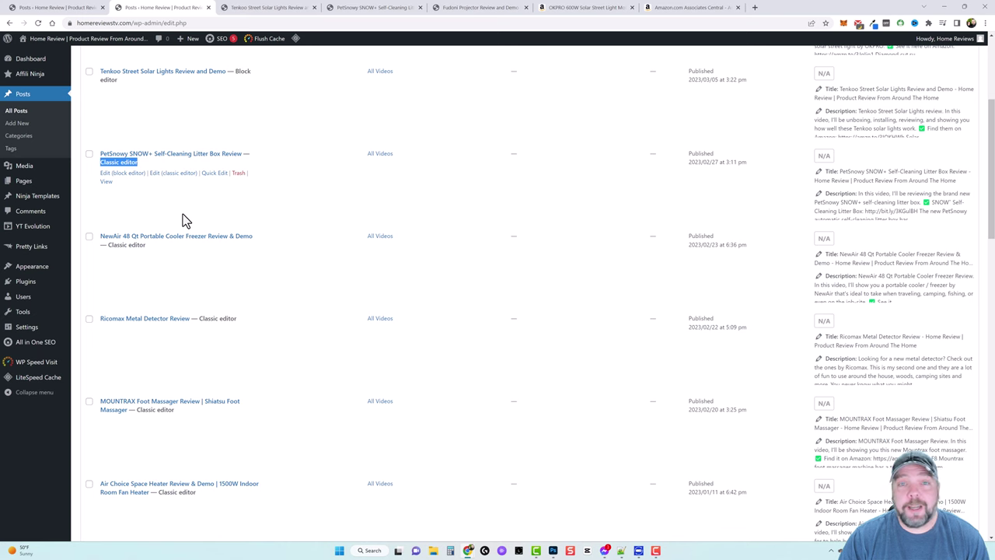
Open the PetSnowy post in the block editor and convert its classic content to blocks.
left_click(124, 177)
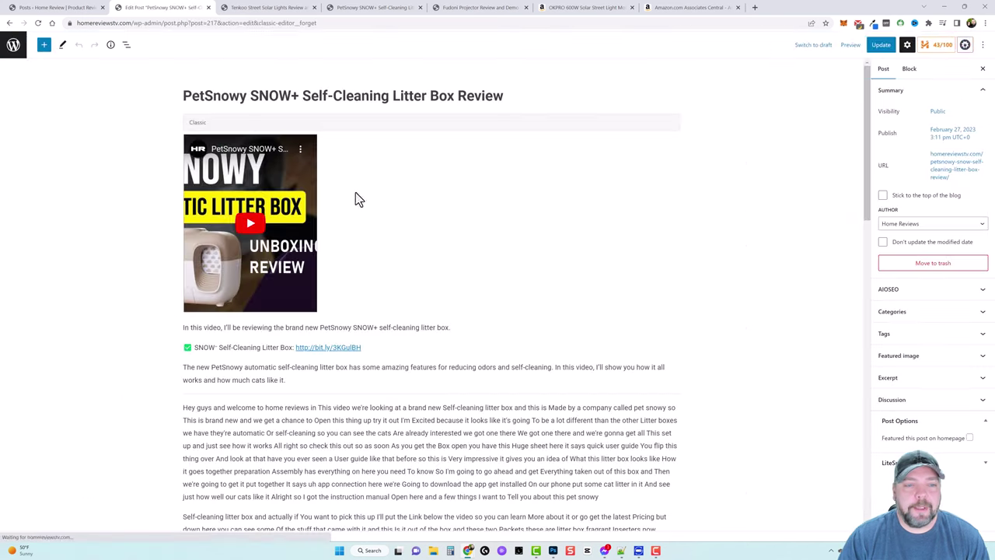
left_click(394, 232)
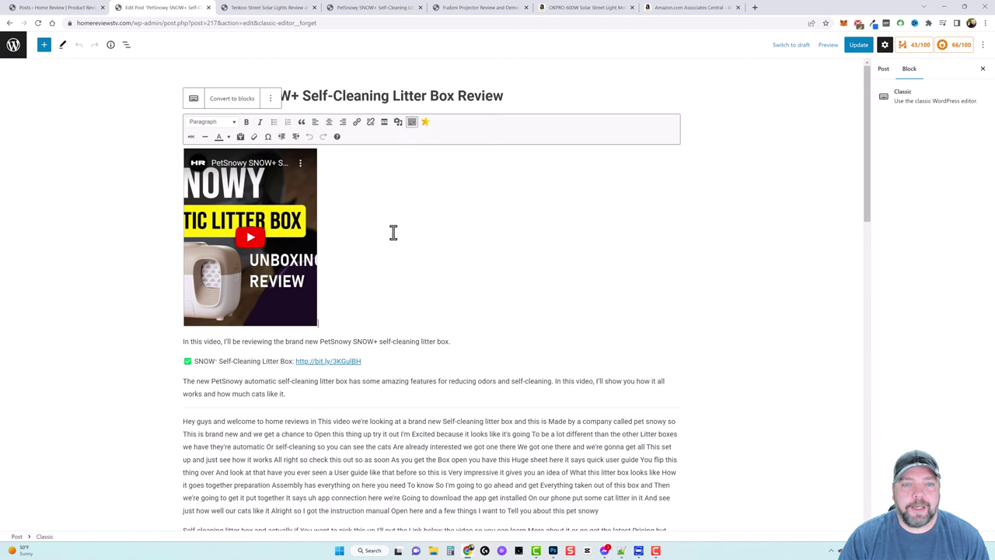
left_click(232, 103)
scroll(395, 288, "up", 5)
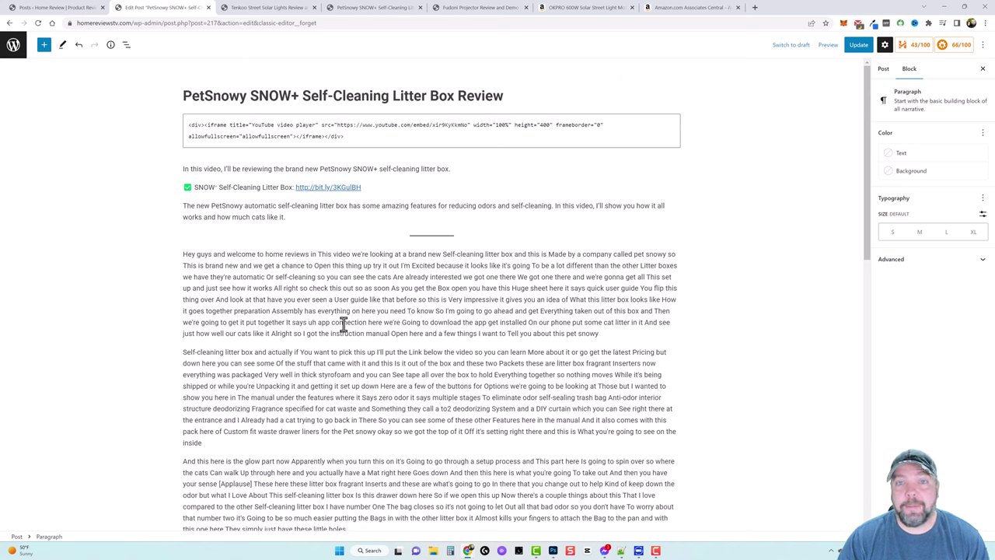
Add an empty paragraph after the third intro paragraph, then return to the posts list.
left_click(301, 220)
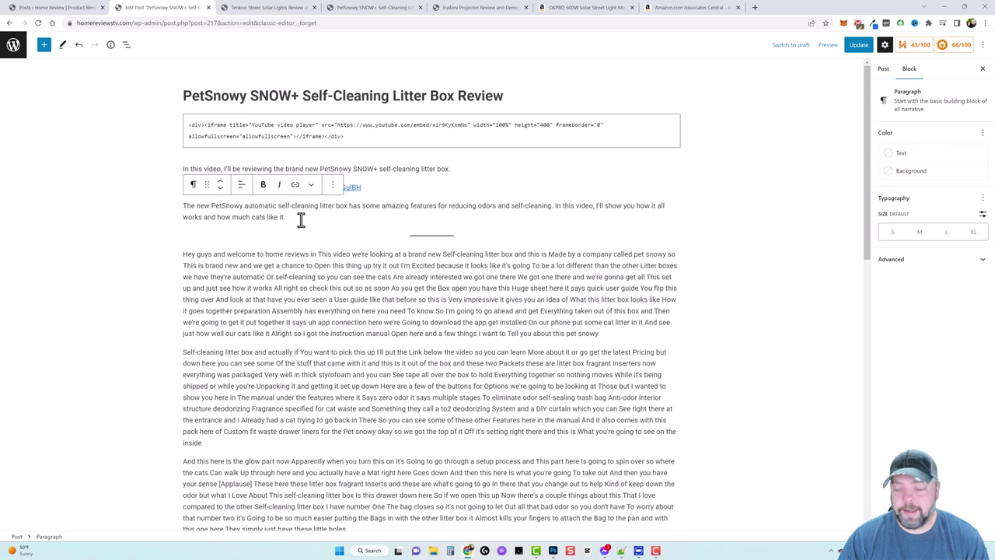
key("Return")
left_click(681, 227)
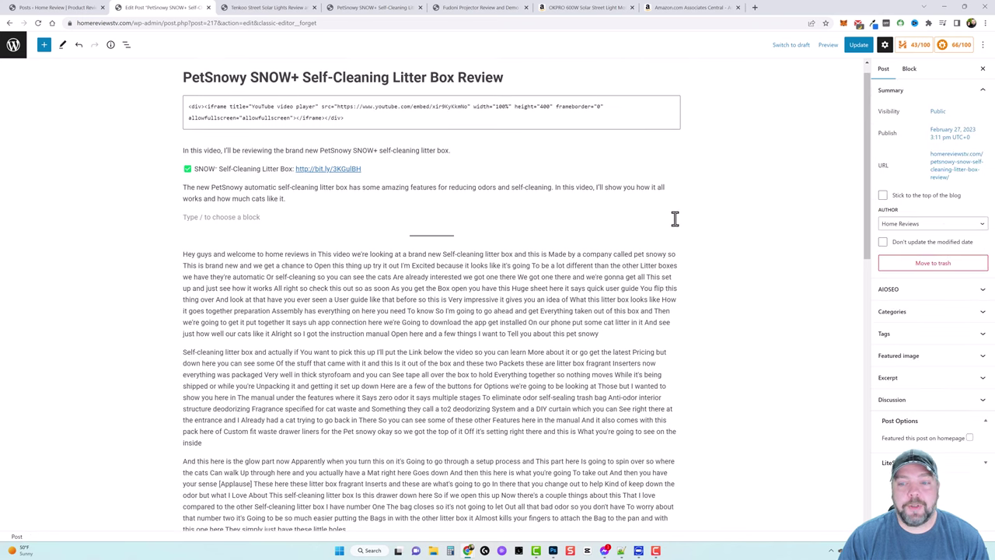
left_click(675, 218)
left_click(674, 224)
left_click(744, 178)
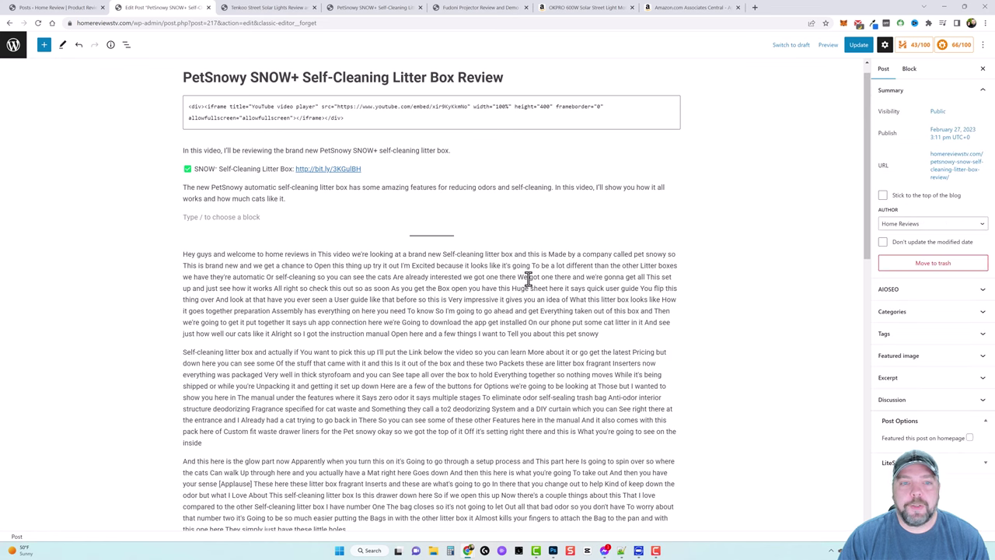
left_click(78, 10)
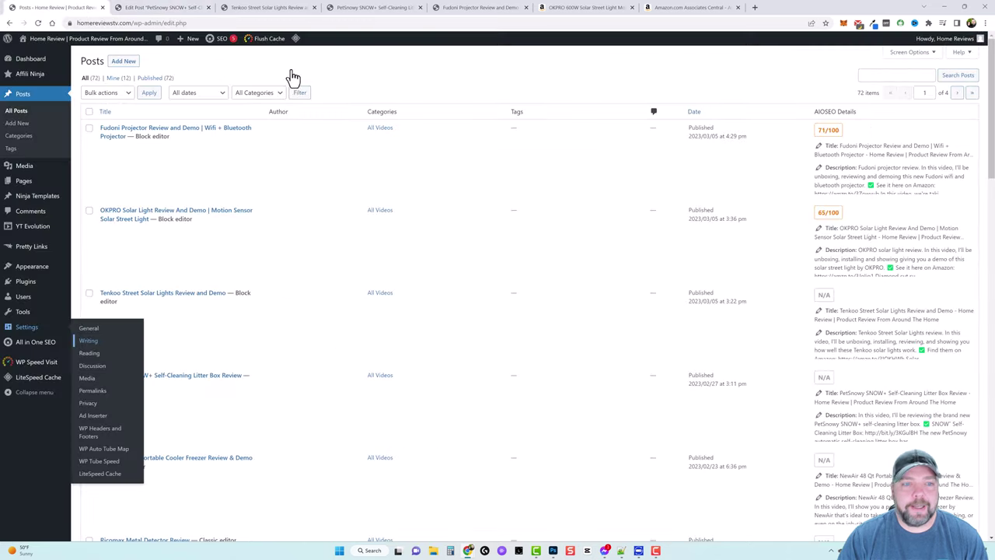
Open the Fudoni Projector post in the block editor and add an empty block at its first paragraph.
left_click(132, 153)
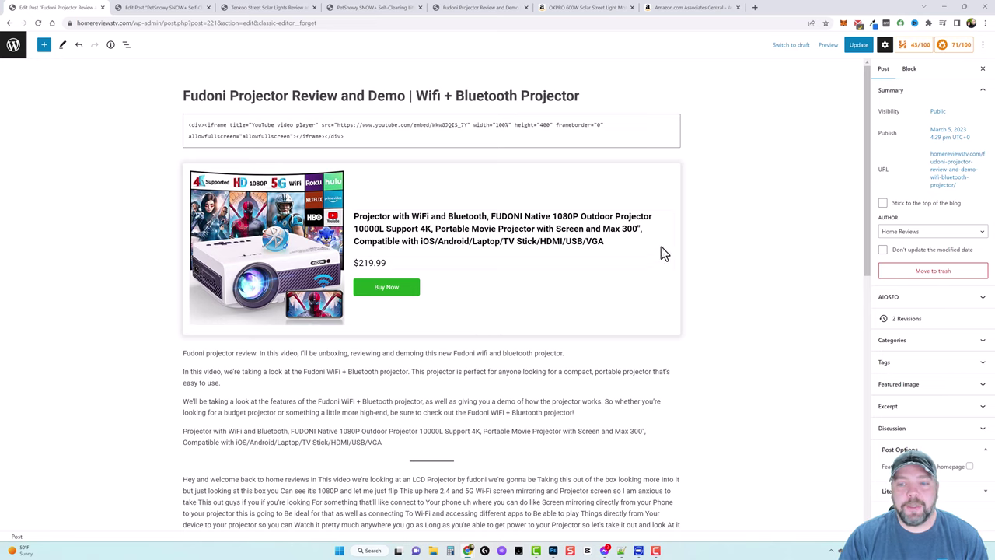
left_click(185, 353)
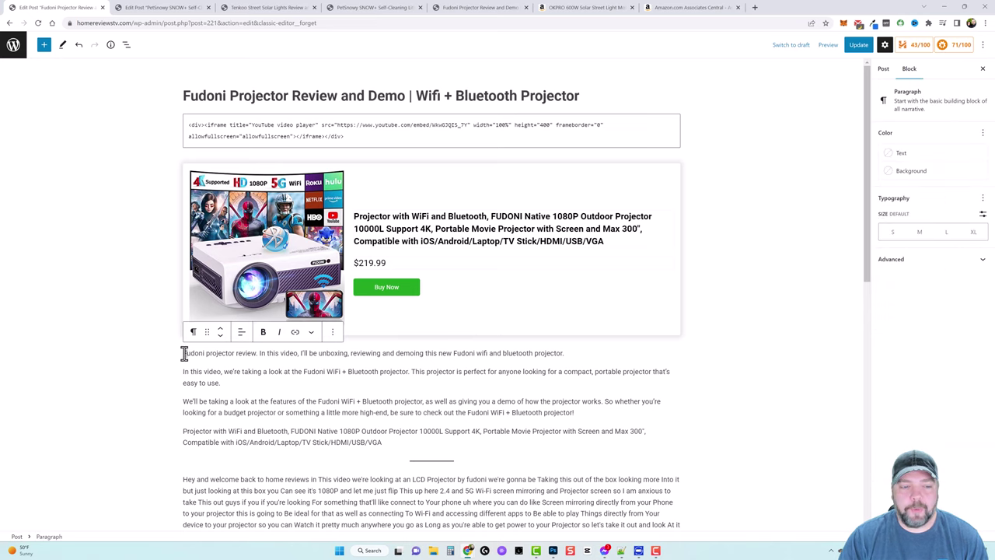
key("Return")
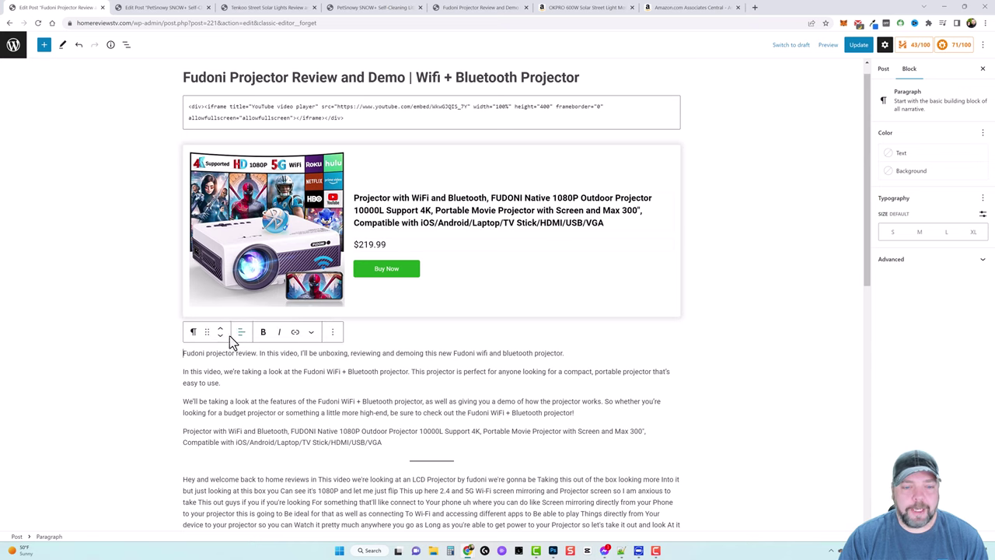
Open the full block library and look over the Affiliate Ninja product blocks.
left_click(675, 334)
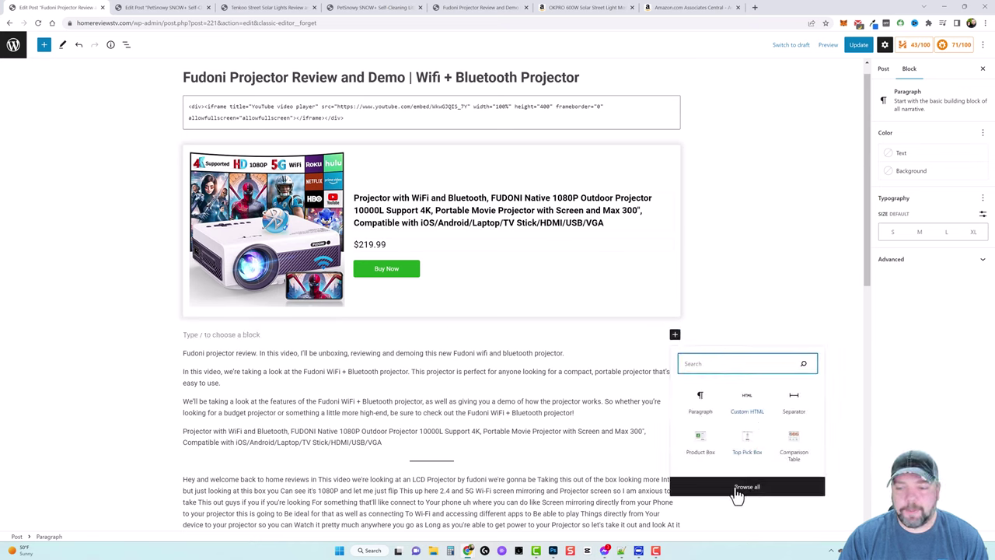
left_click(745, 490)
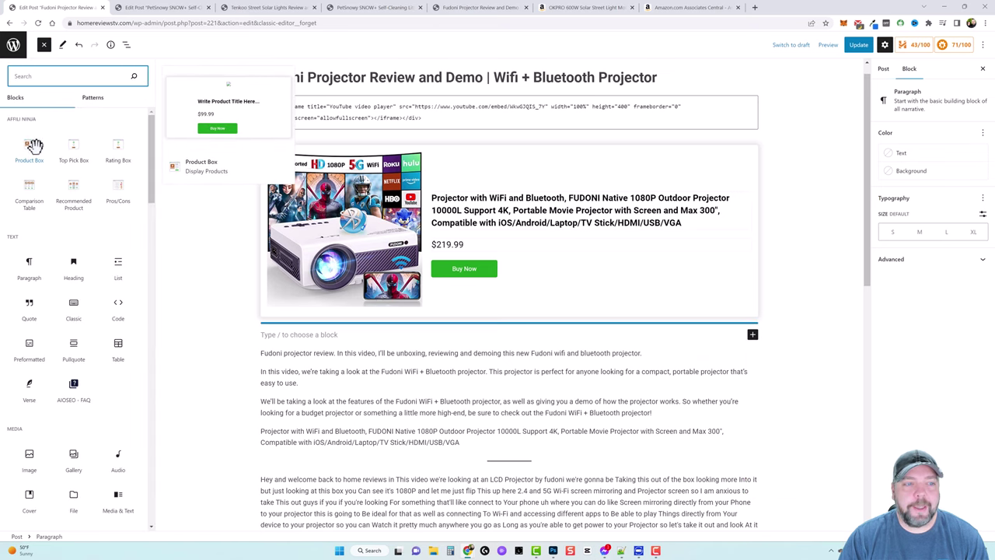
mouse_move(121, 146)
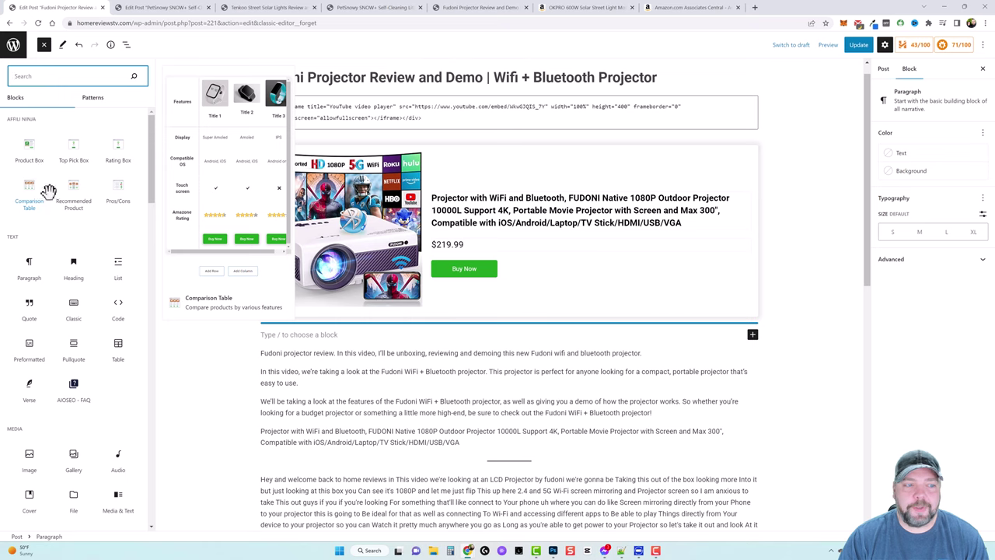
mouse_move(44, 171)
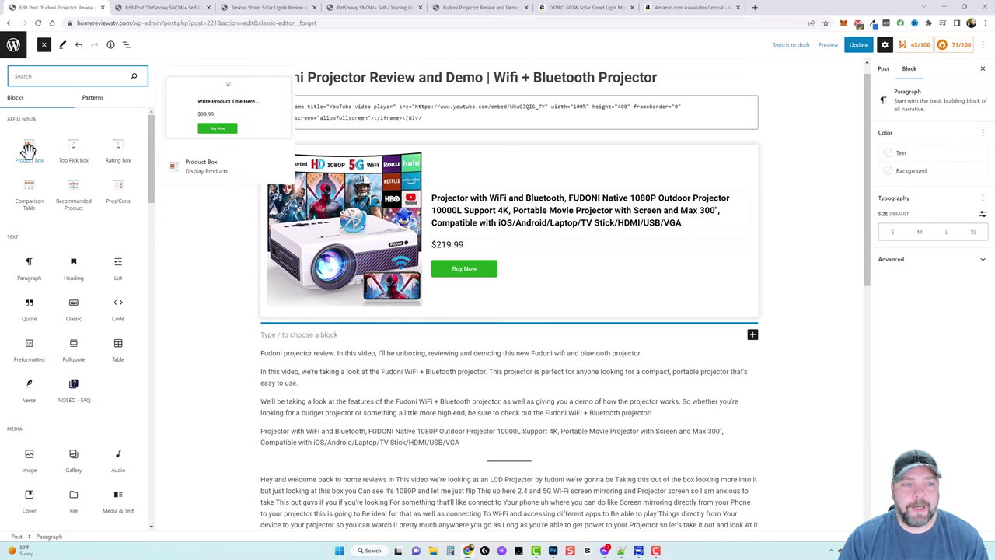
mouse_move(74, 148)
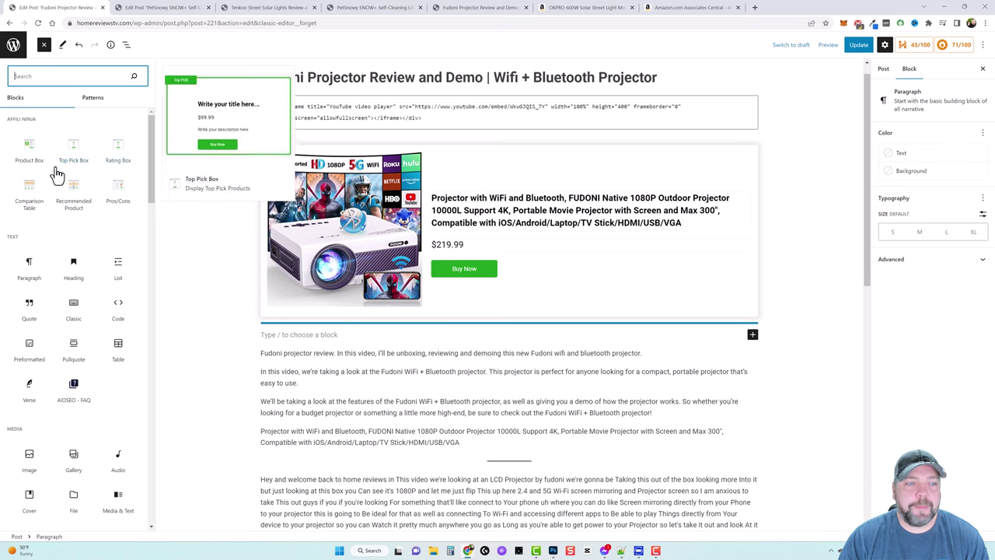
mouse_move(28, 187)
mouse_move(73, 184)
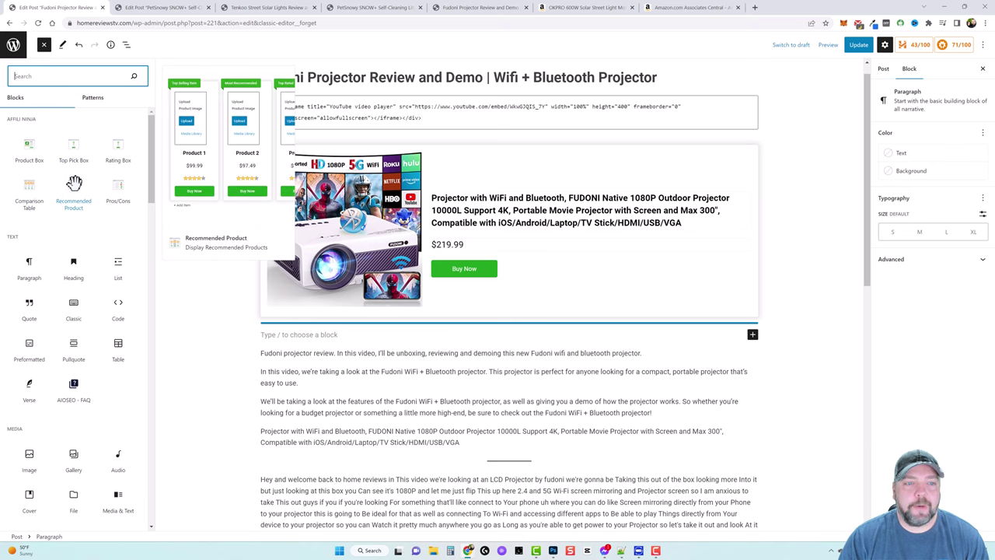
mouse_move(115, 184)
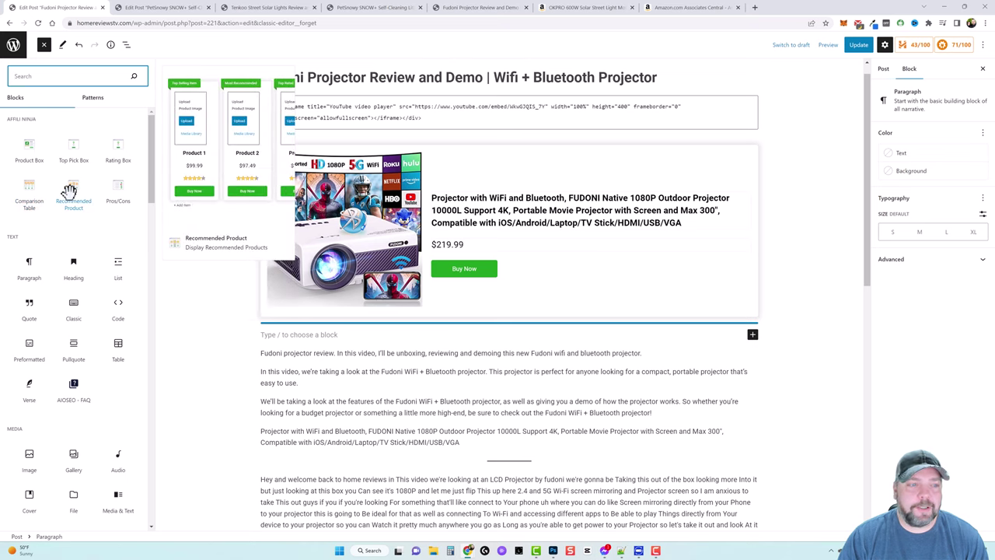
mouse_move(28, 147)
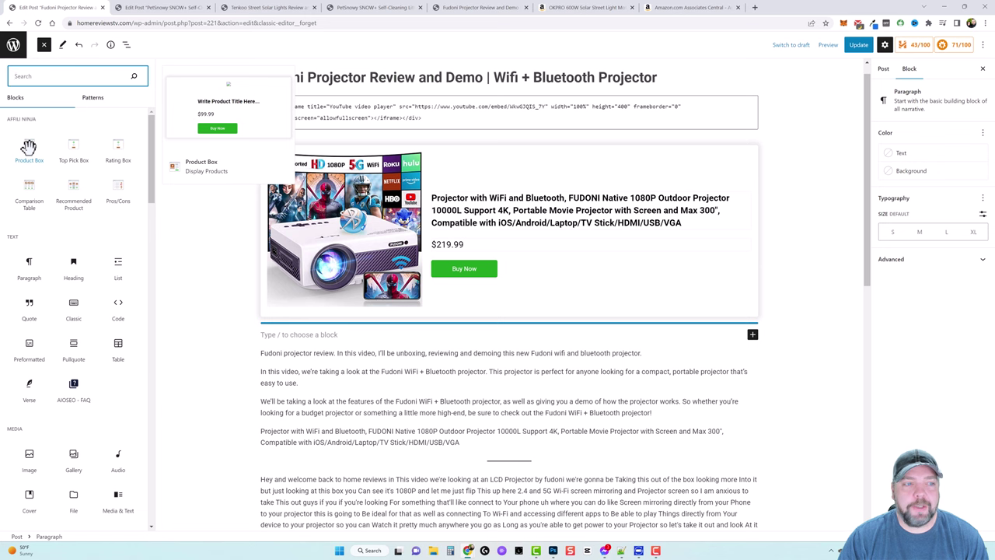
Insert an empty Affiliate Ninja Product Box block, then switch to the OKPRO Amazon listing.
left_click(28, 147)
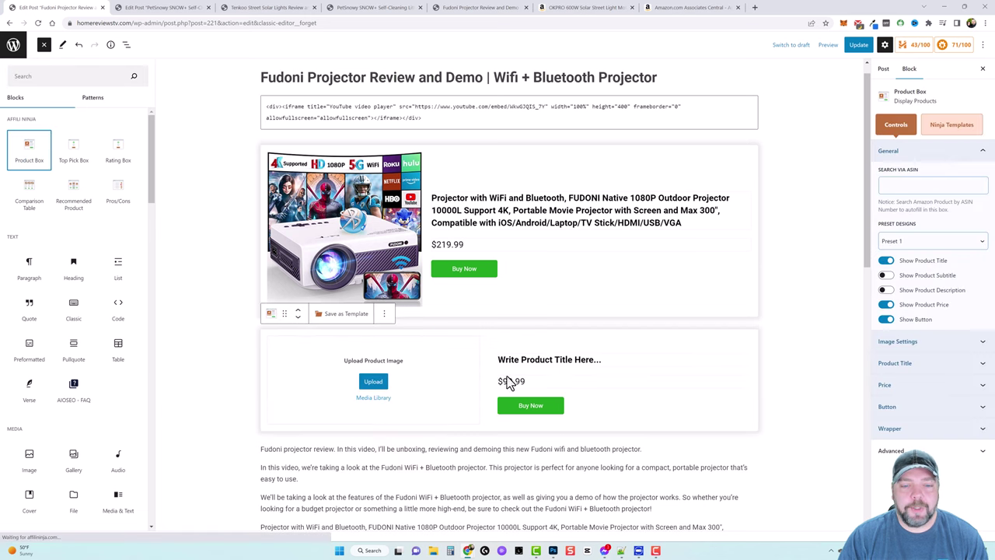
scroll(627, 393, "down", 2)
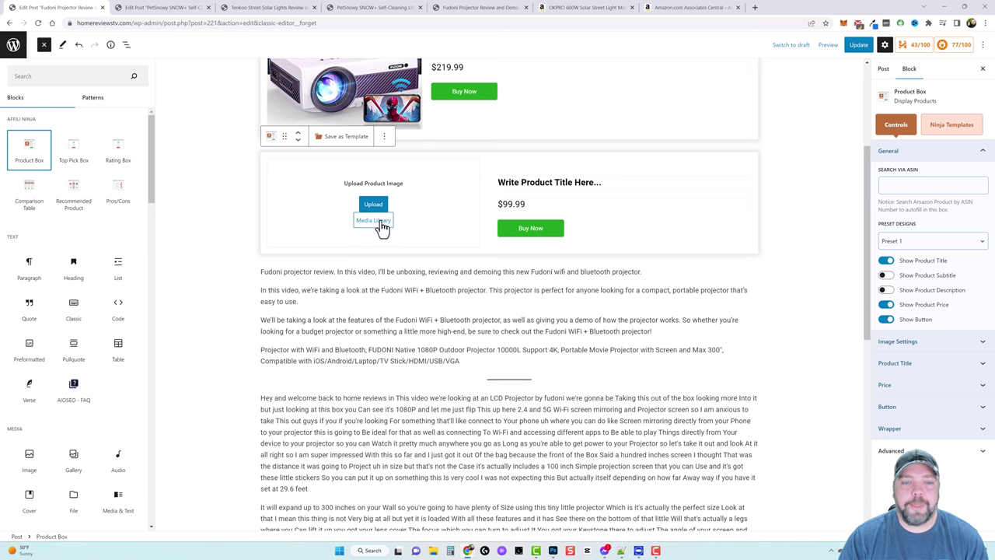
left_click(459, 189)
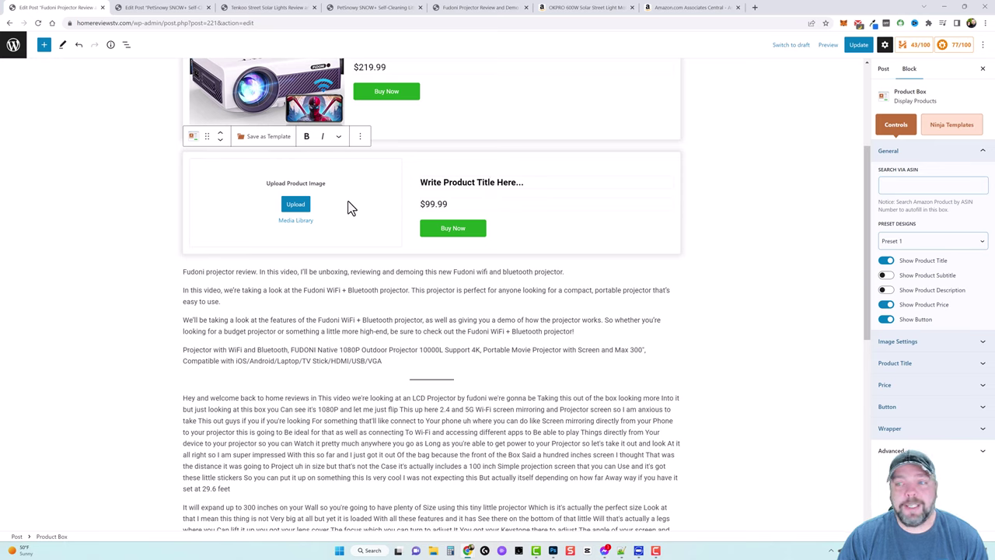
left_click(907, 185)
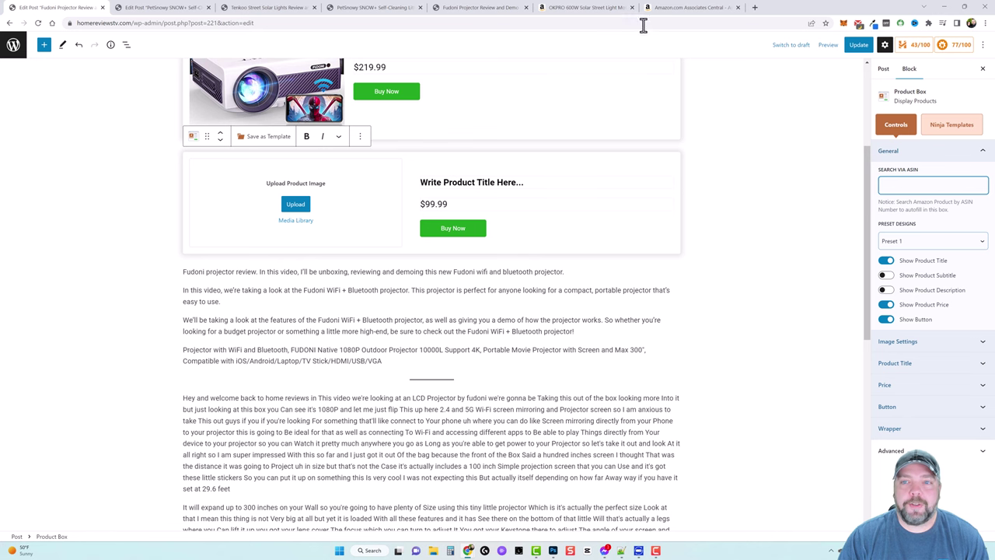
left_click(600, 9)
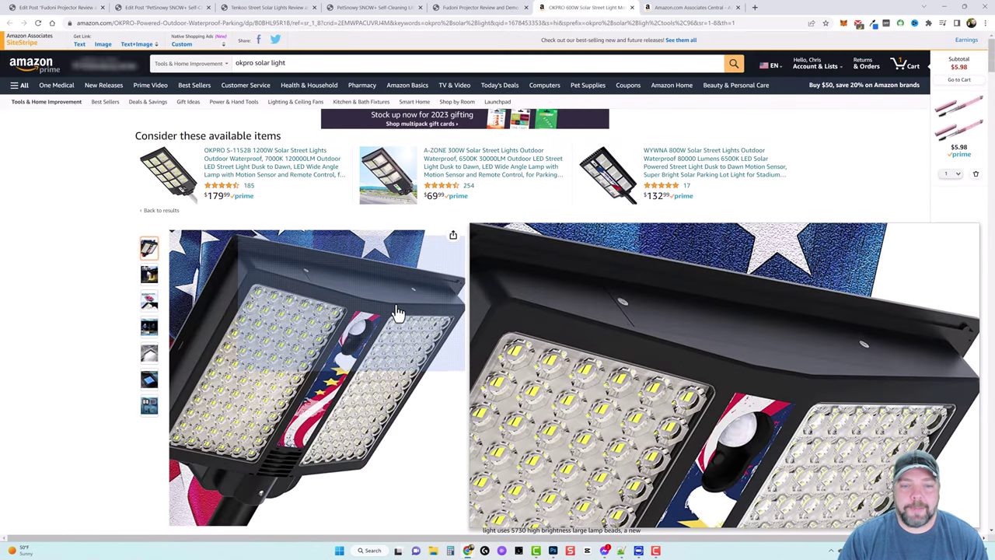
Copy the OKPRO 600W solar street light's ASIN from the part after 'dp/' in the Amazon address.
mouse_move(148, 327)
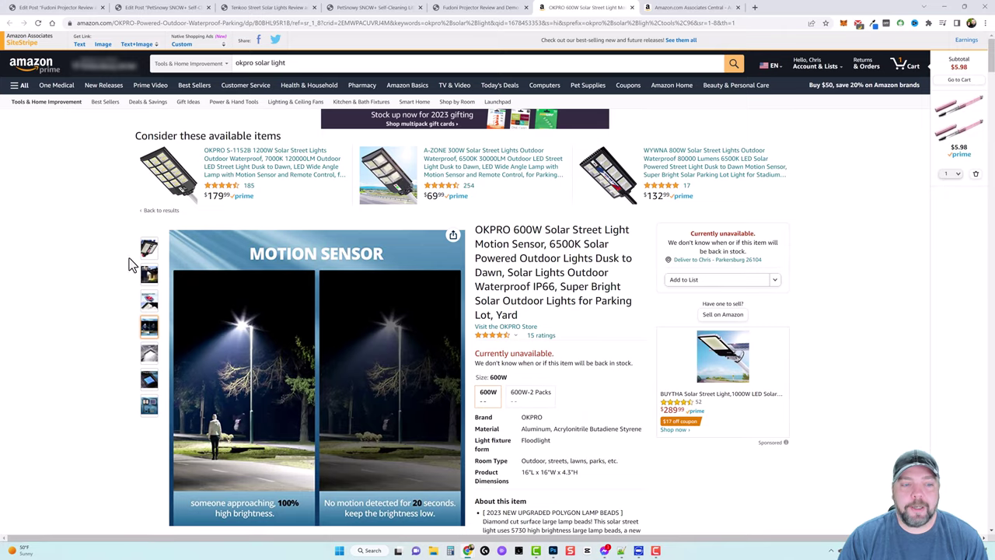
mouse_move(149, 247)
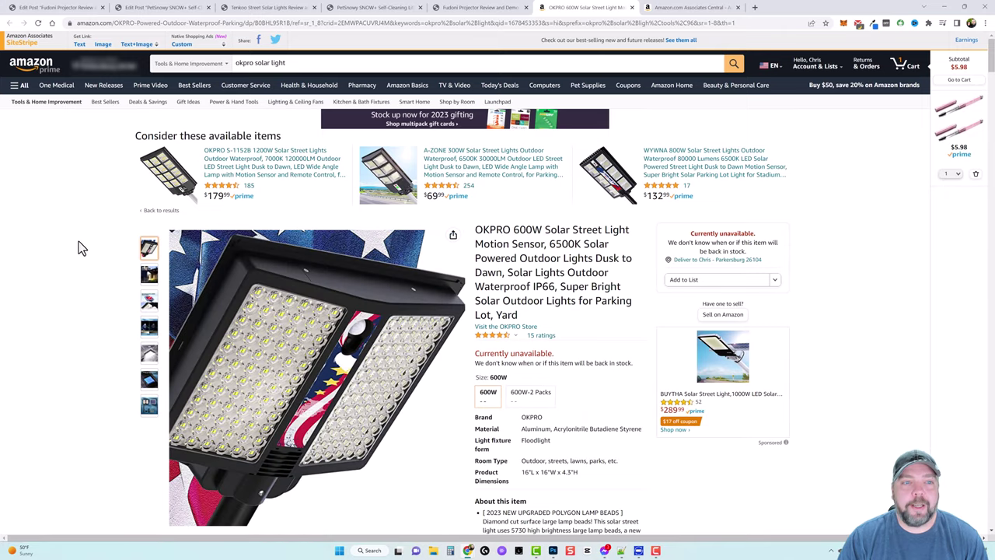
left_click(148, 22)
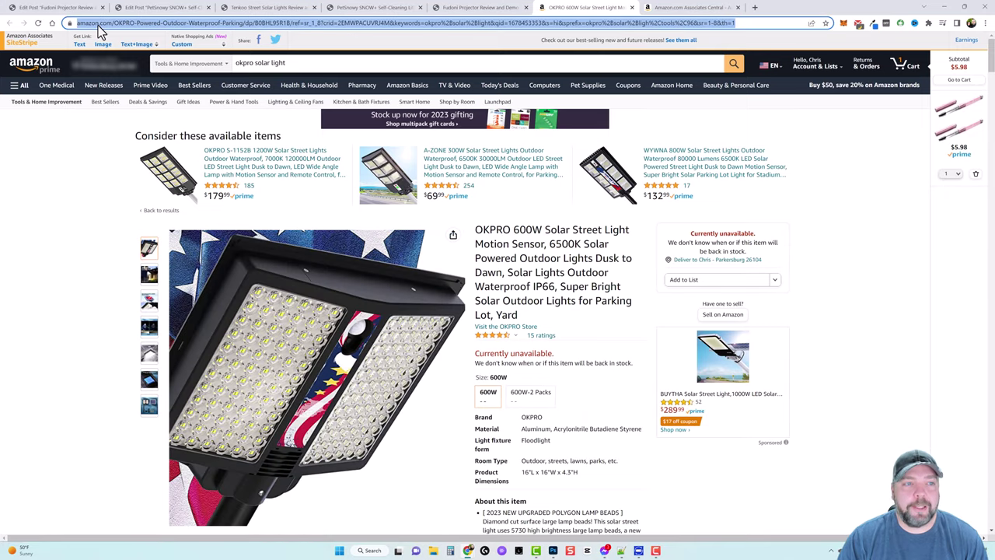
left_click(251, 23)
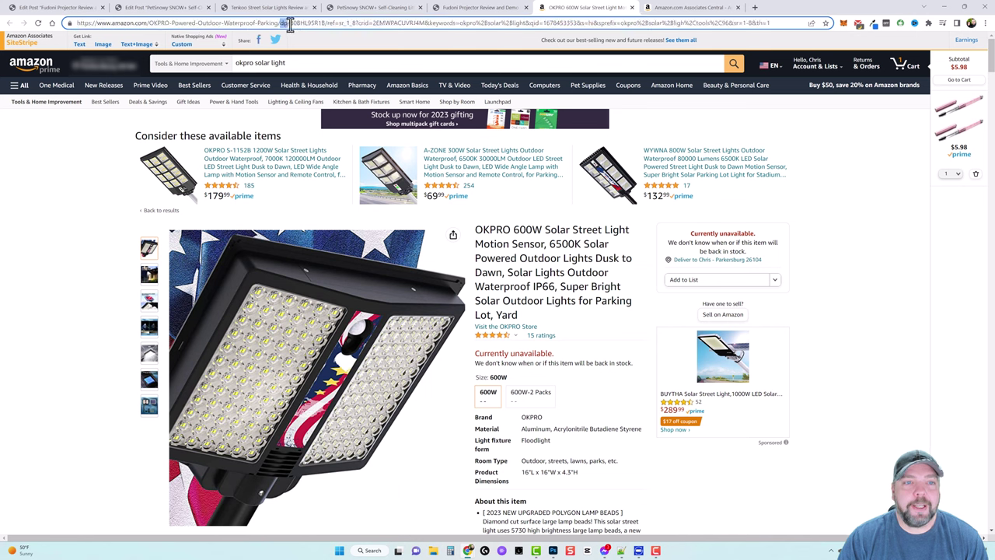
left_click_drag(295, 23, 325, 23)
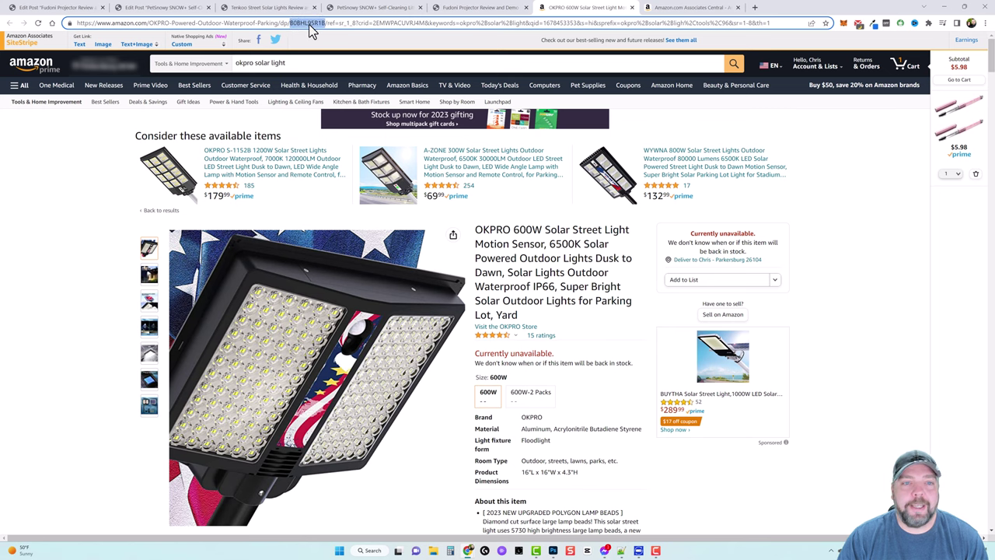
right_click(313, 25)
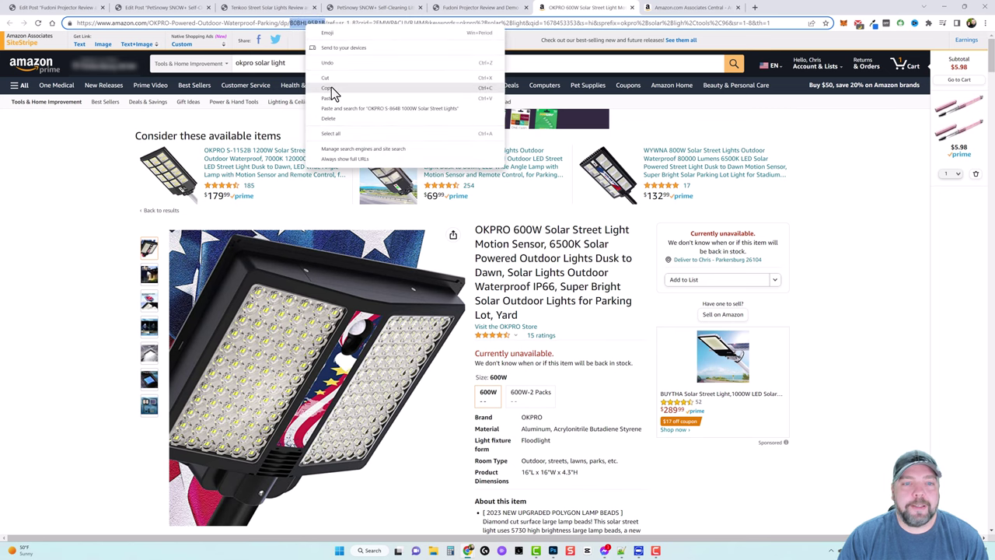
left_click(331, 87)
left_click(54, 7)
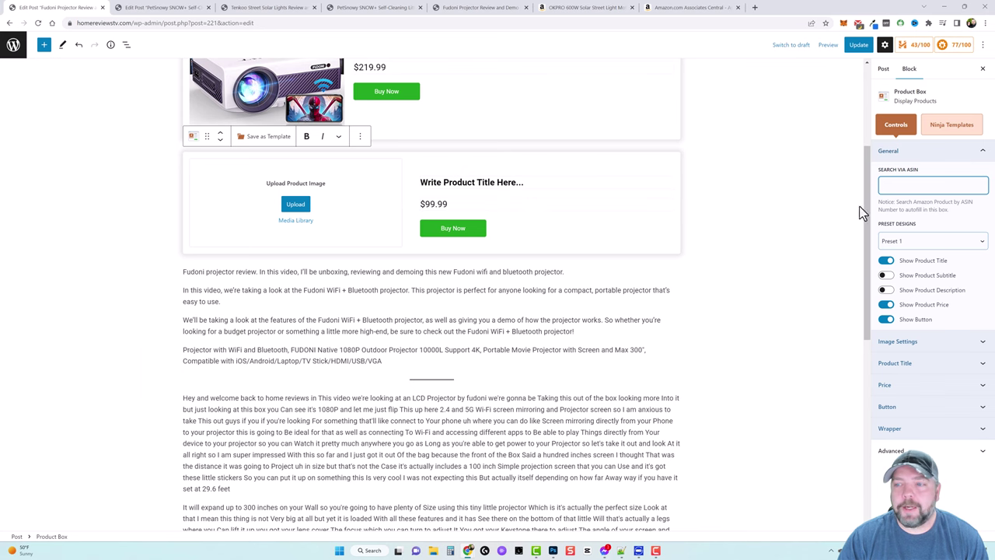
Paste the copied ASIN into Search via ASIN to import the OKPRO product.
right_click(900, 185)
left_click(816, 254)
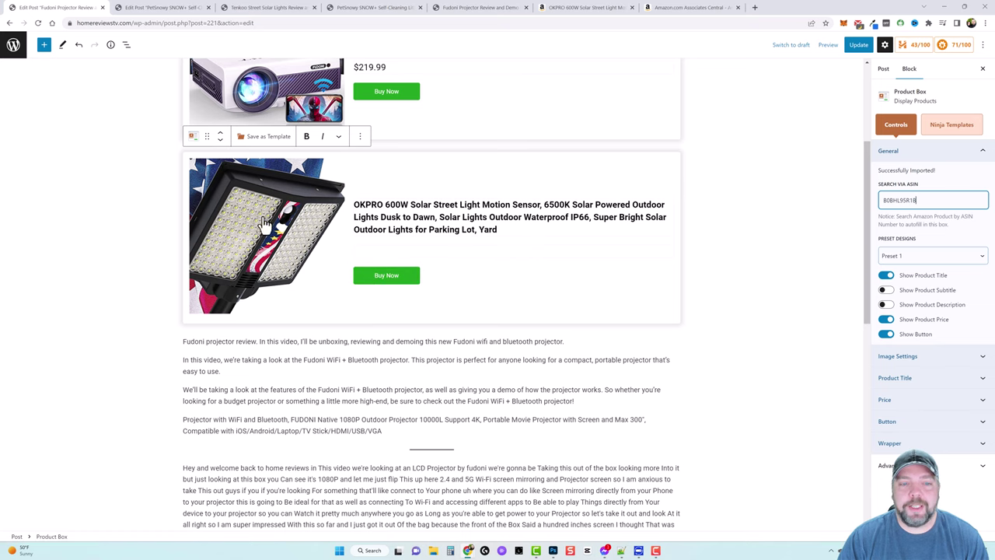
left_click(423, 216)
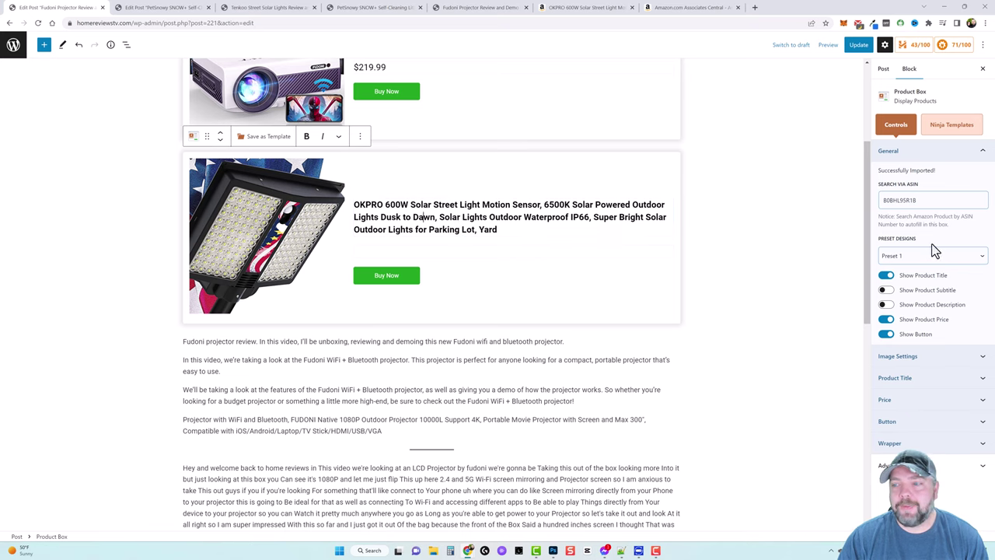
Show the subtitle and description, trim the extra description paragraphs, then hide both again.
left_click(887, 290)
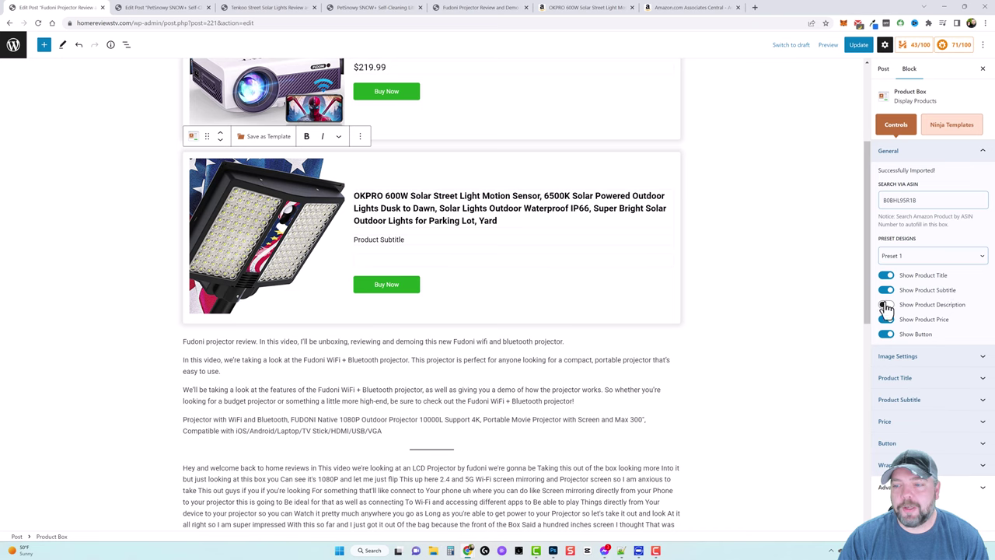
left_click(886, 305)
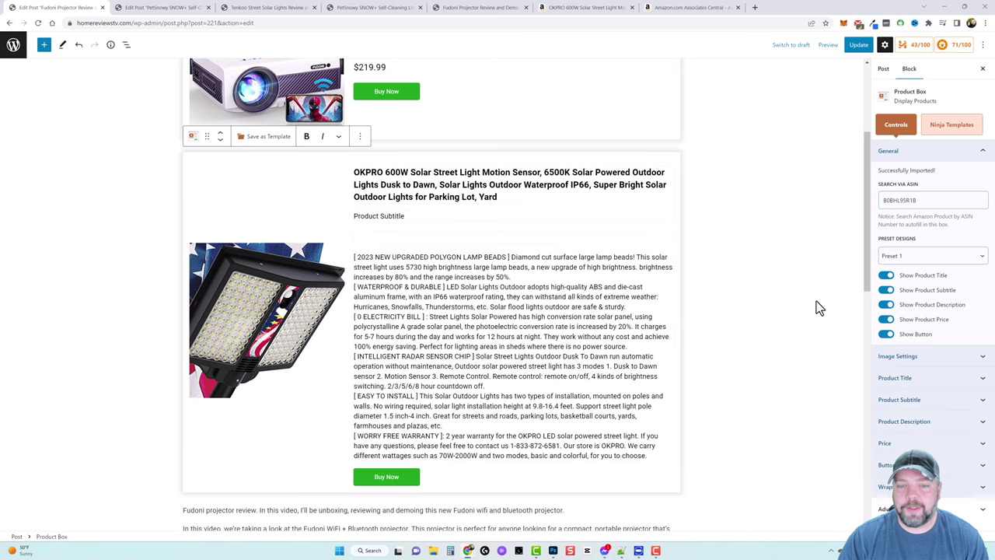
left_click(474, 329)
left_click_drag(631, 311, 666, 456)
key("BackSpace")
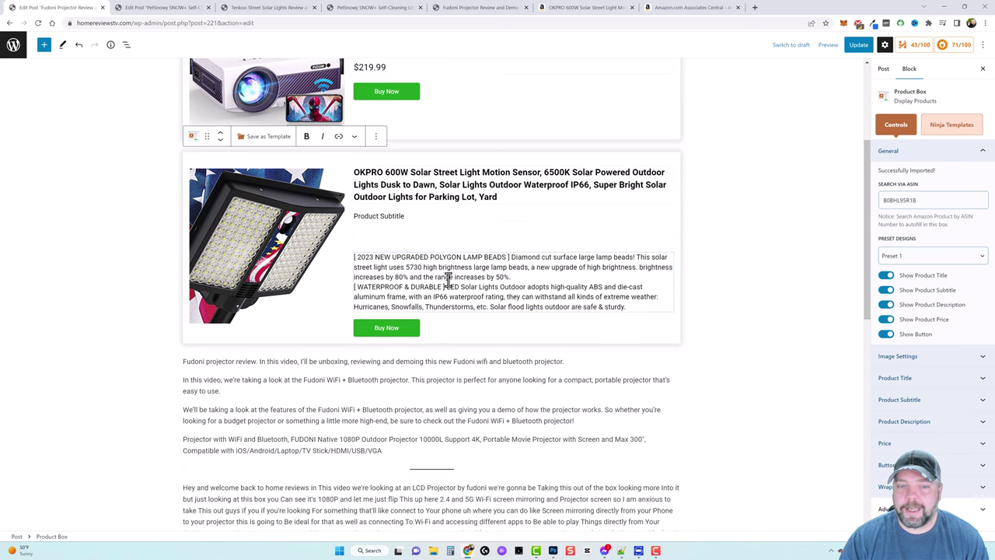
left_click(886, 305)
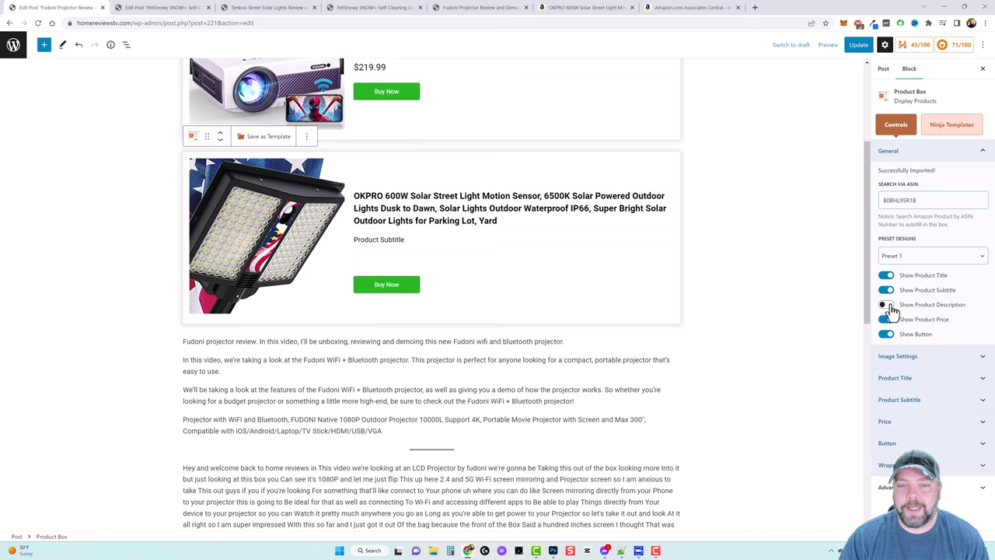
left_click(887, 290)
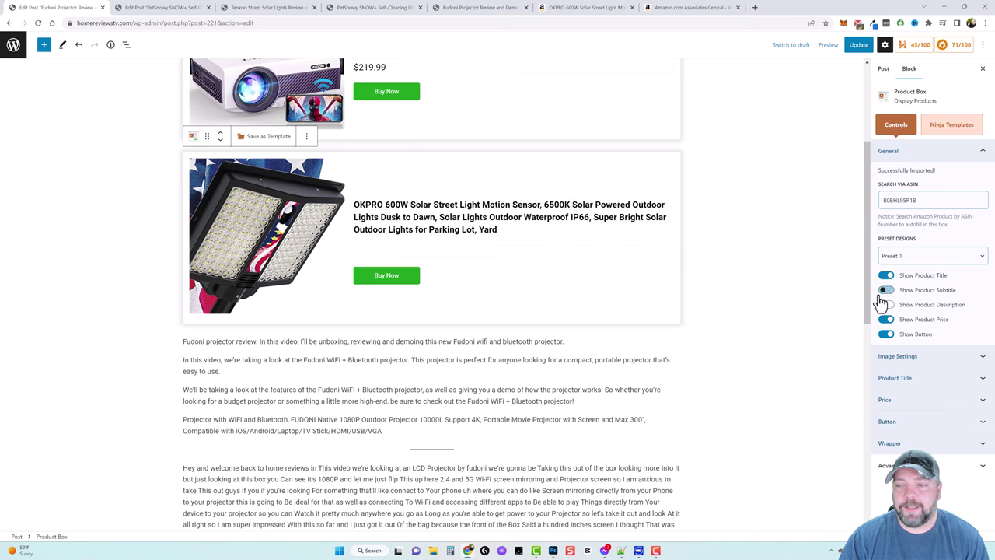
Set the product image's custom width to 324 px.
left_click(902, 356)
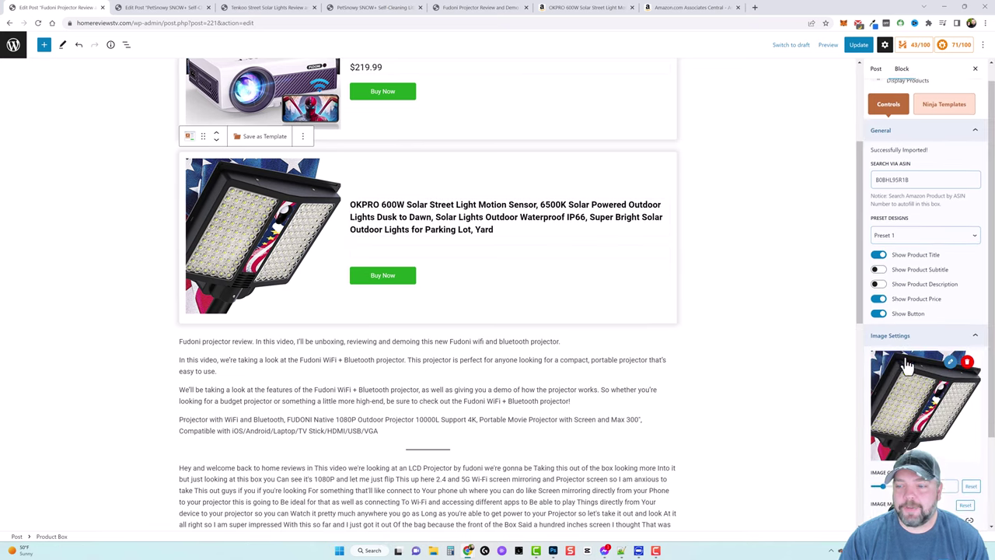
scroll(921, 387, "down", 2)
mouse_move(887, 381)
left_mouse_down()
mouse_move(897, 378)
mouse_move(884, 381)
left_mouse_up()
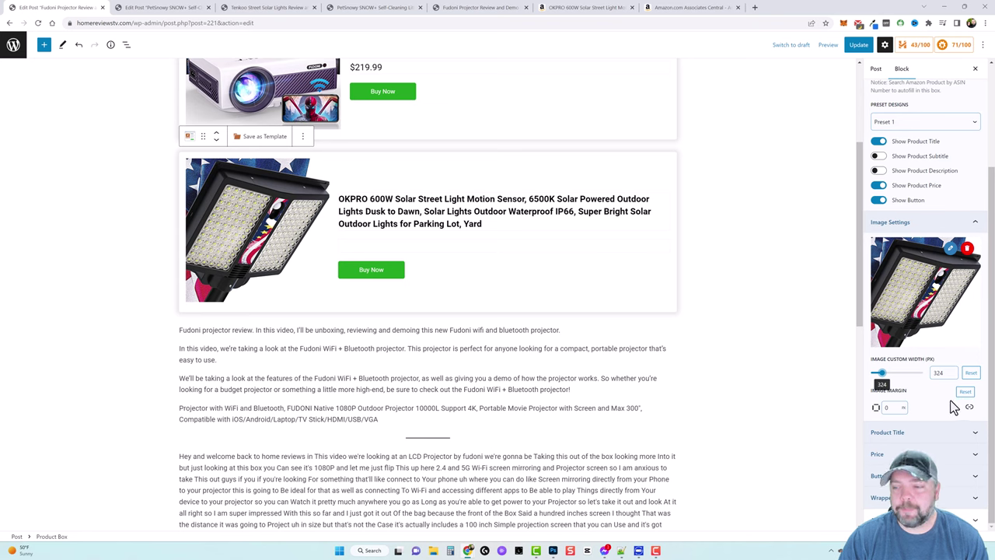
Look through the Product Title styling options, deselect the product box and exit the editor.
left_click(903, 432)
scroll(914, 407, "down", 3)
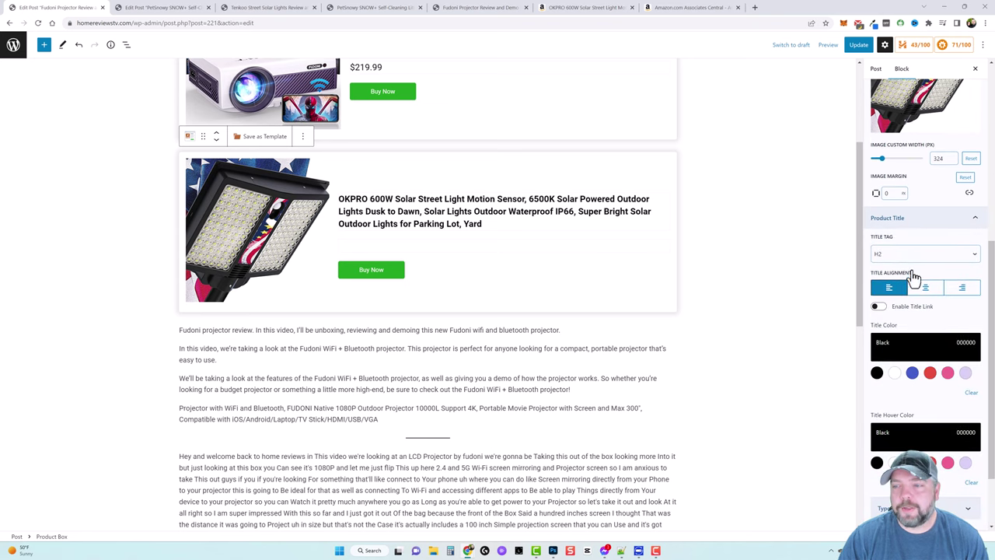
scroll(924, 379, "down", 1)
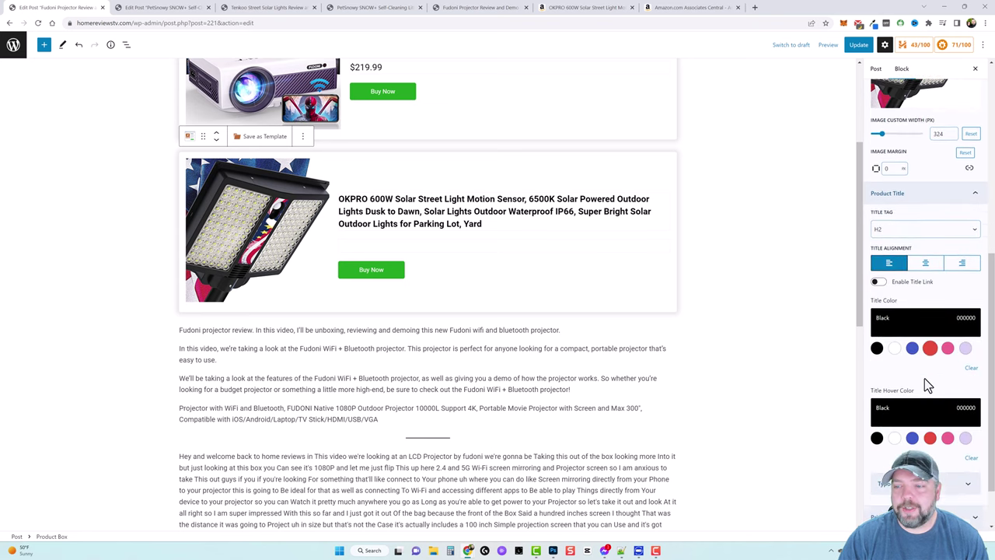
scroll(924, 381, "down", 2)
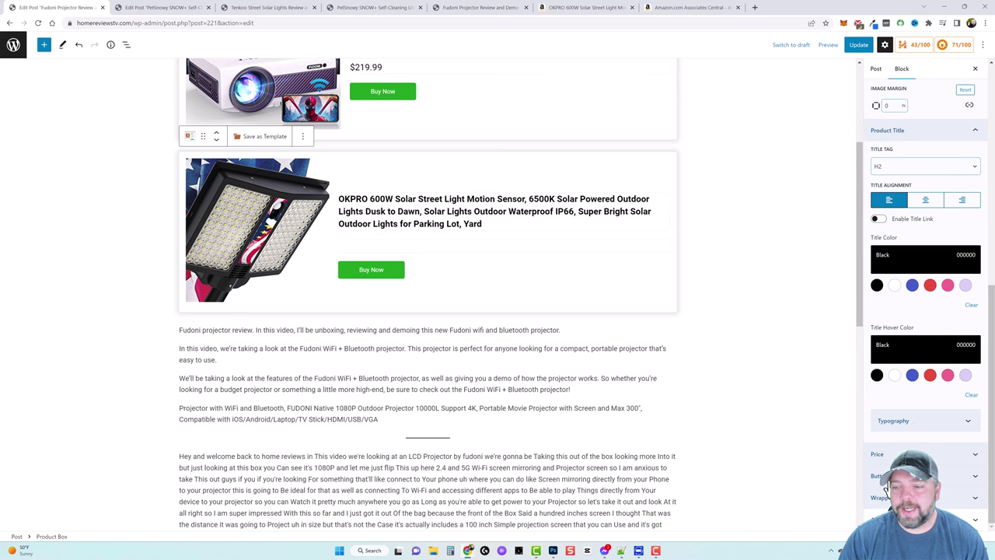
scroll(680, 231, "up", 2)
left_click(478, 326)
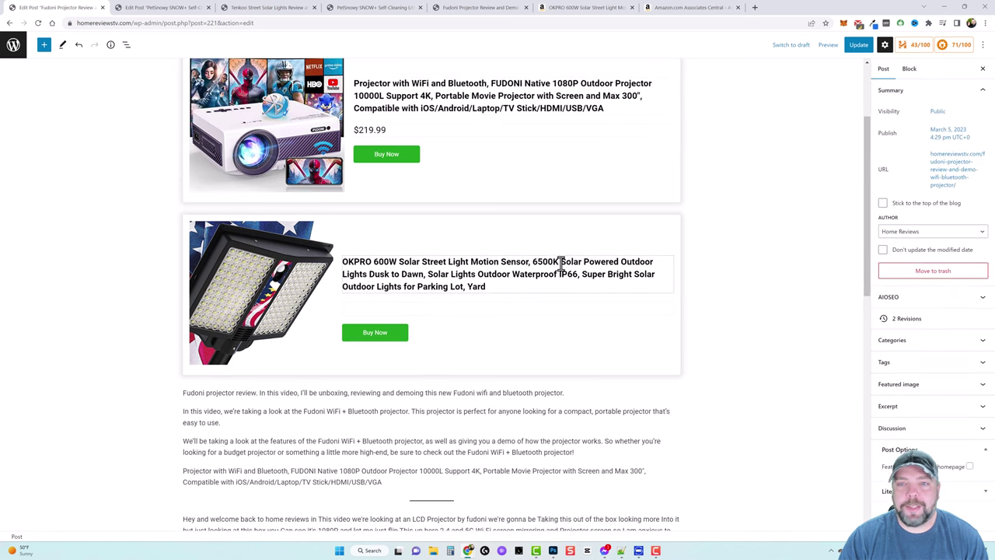
left_click(13, 43)
Leave the editor, open the OKPRO Solar Light Review post, and delete the first recommended product's image.
left_click(542, 71)
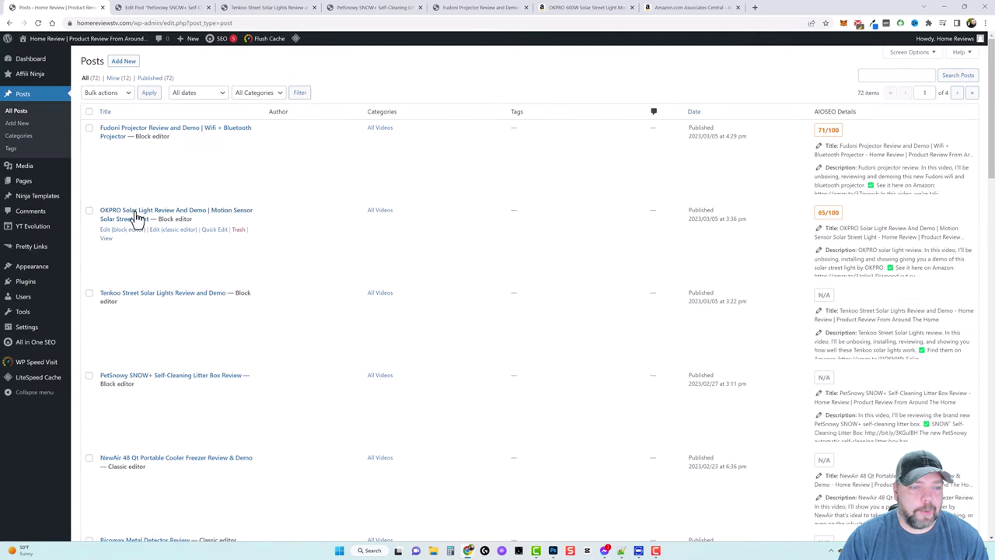
left_click(122, 230)
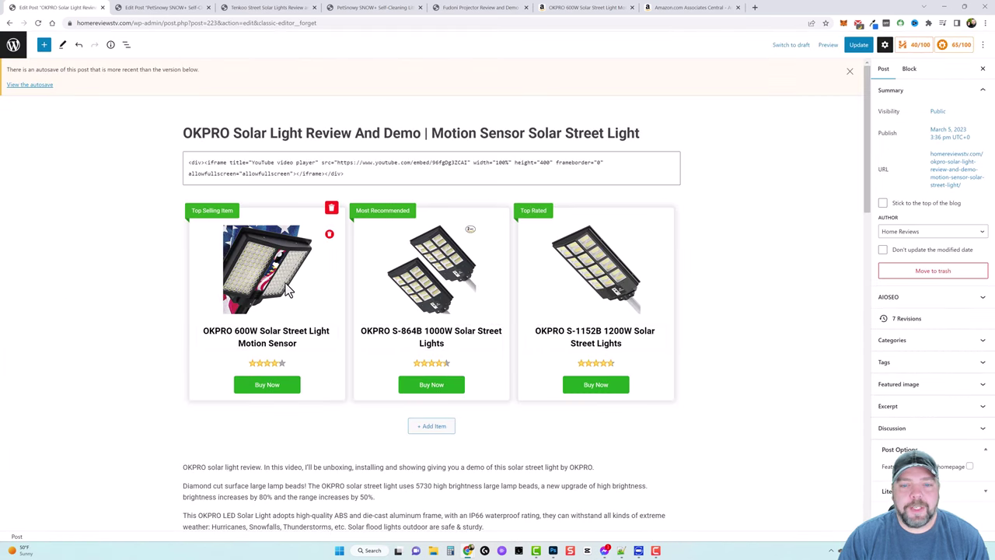
left_click(338, 262)
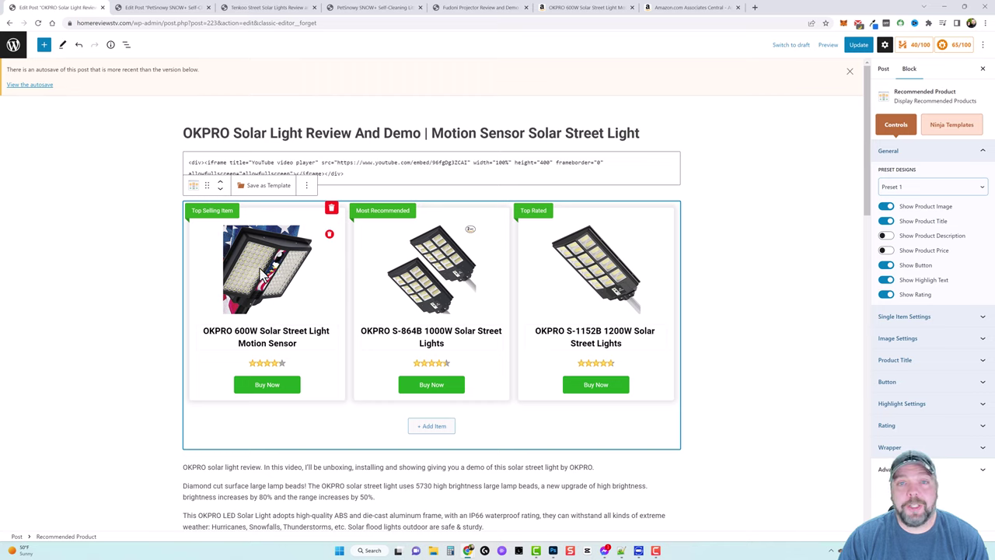
left_click(330, 235)
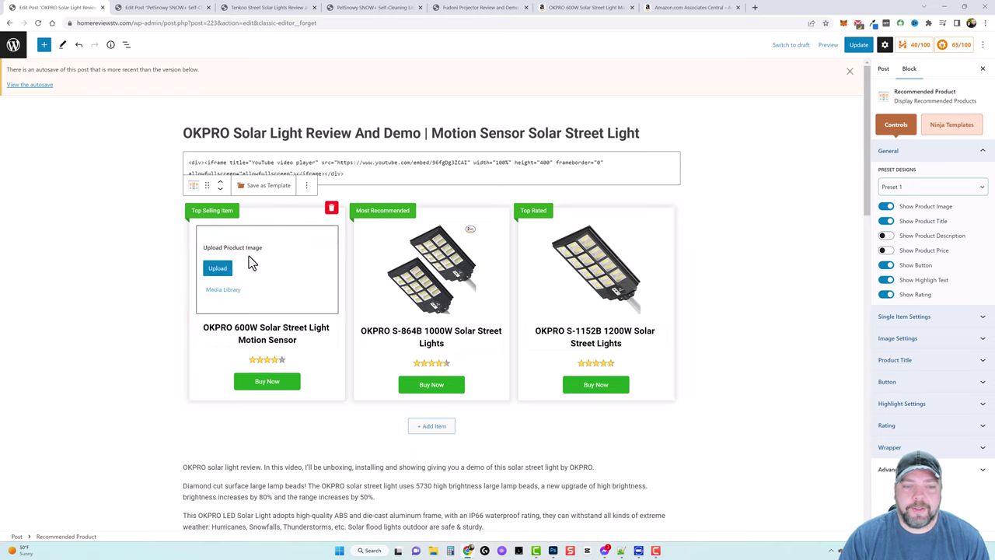
Put the solar floodlight photo from the media library into the first product card.
left_click(227, 291)
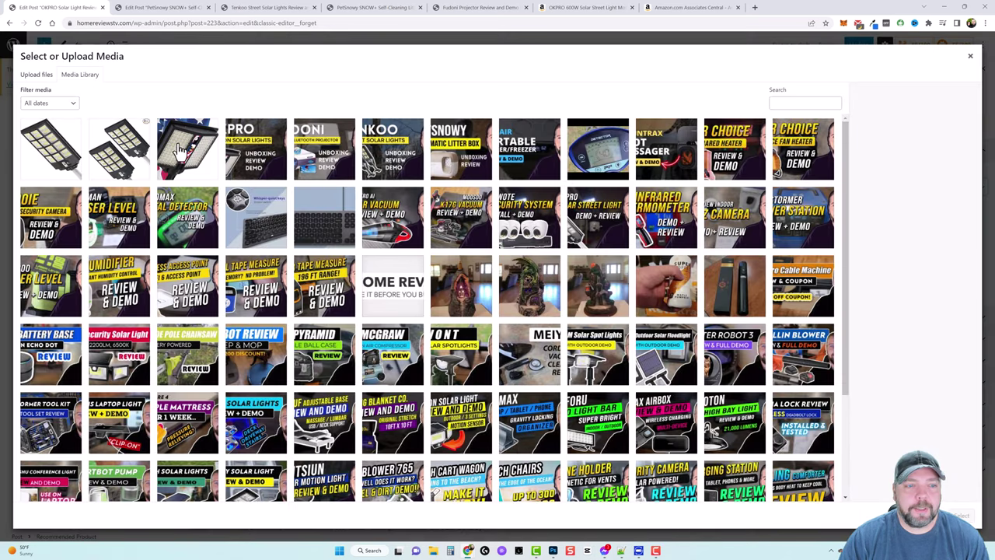
left_click(179, 150)
left_click(964, 514)
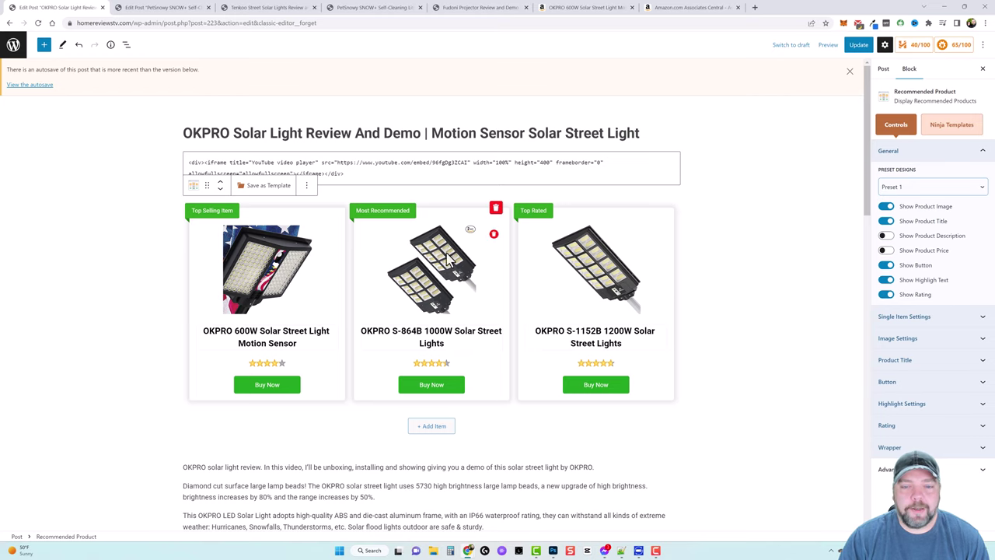
Delete the S-864B product card and check the second product's rating value.
left_click(496, 210)
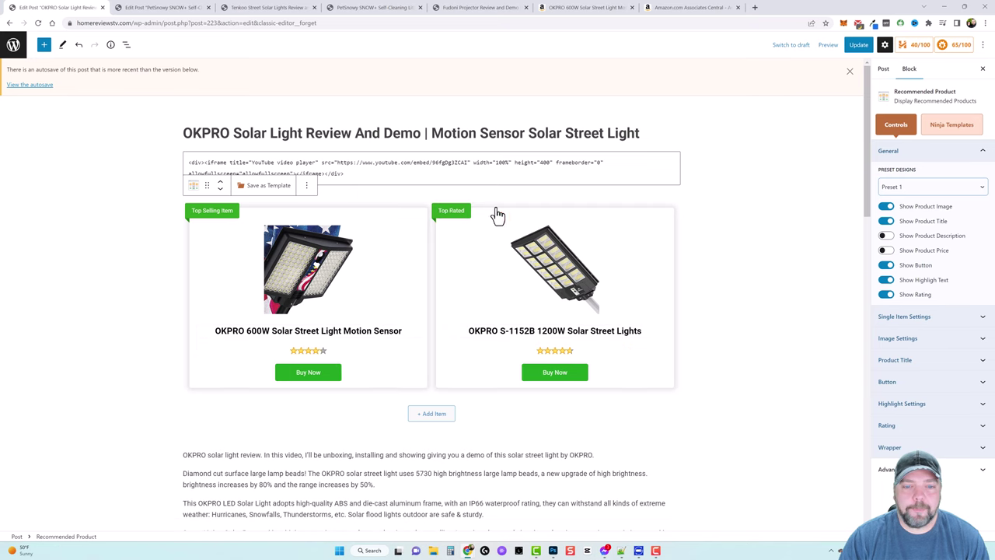
left_click(794, 298)
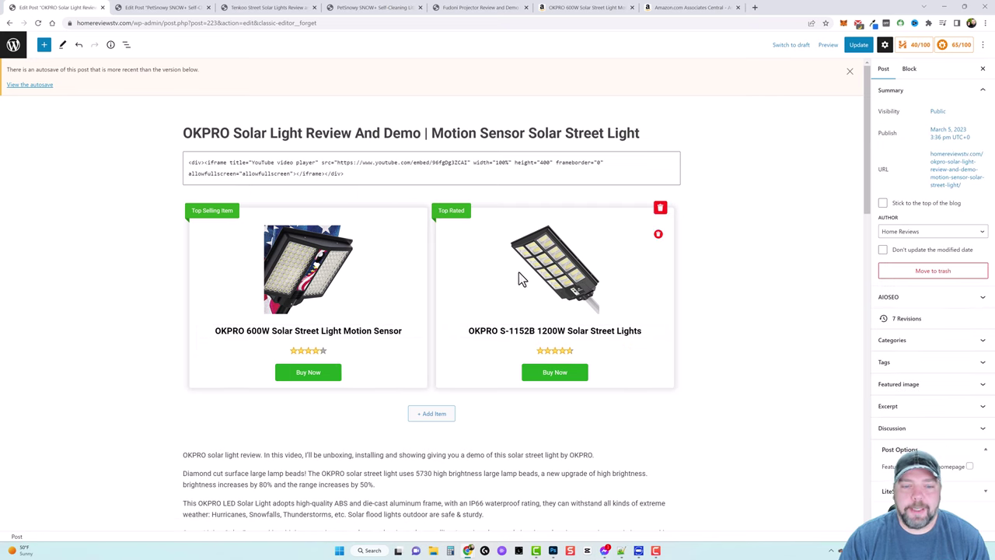
scroll(428, 311, "down", 2)
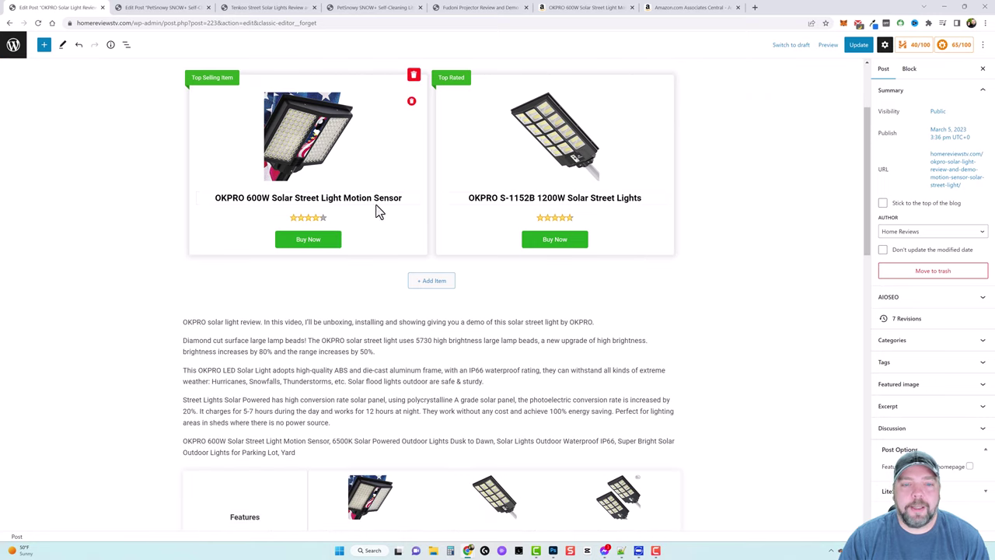
left_click(377, 203)
left_click(554, 217)
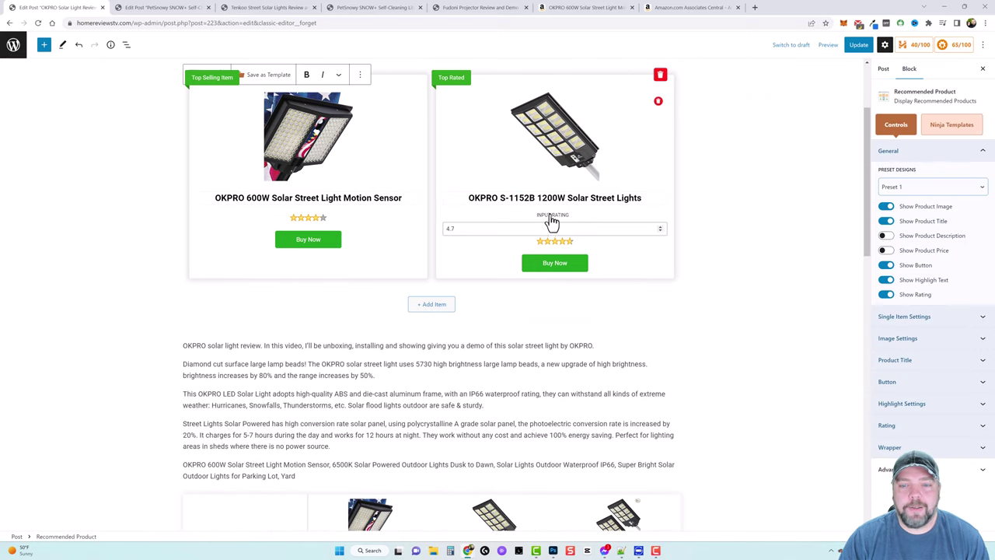
left_click(314, 243)
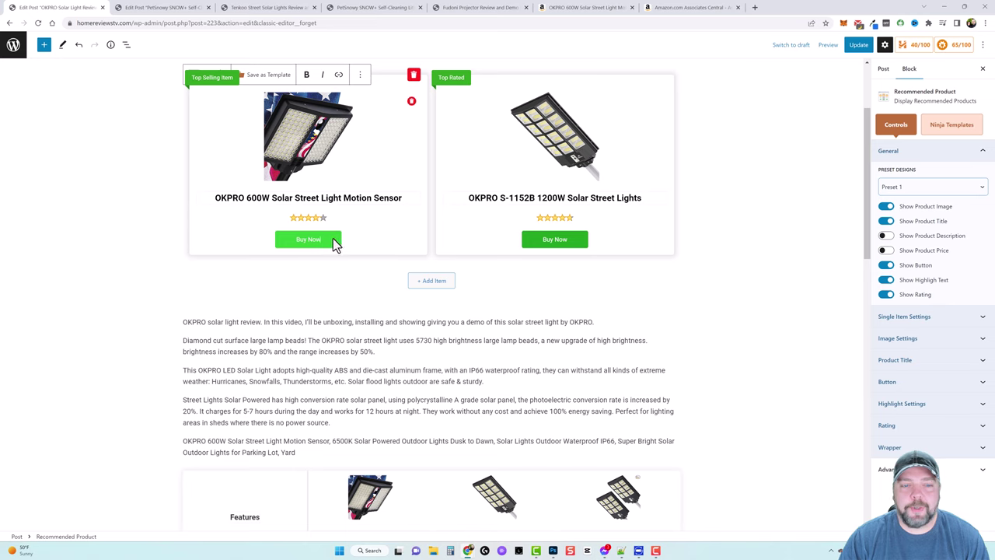
Remove the link from the first card's Buy Now button text.
left_click(310, 239)
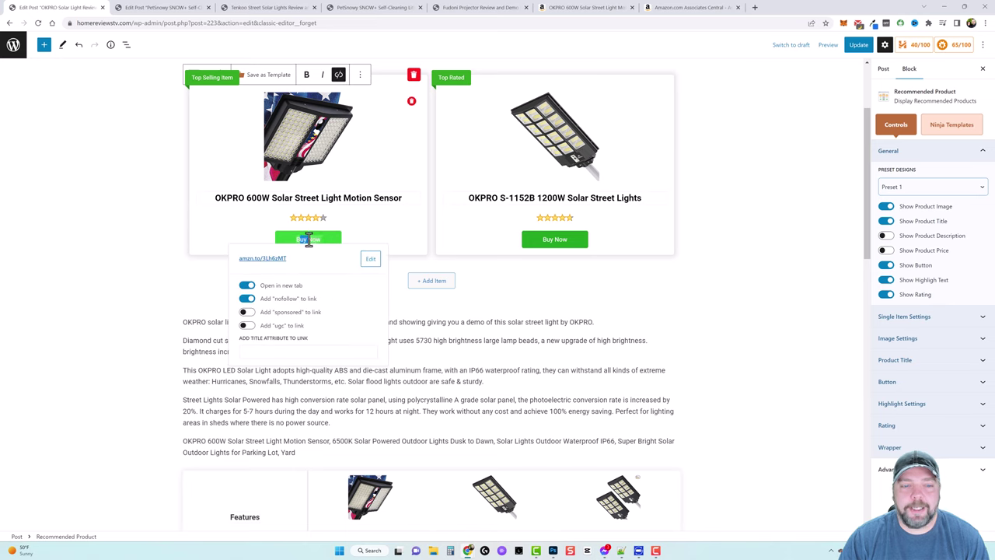
left_click_drag(319, 239, 293, 238)
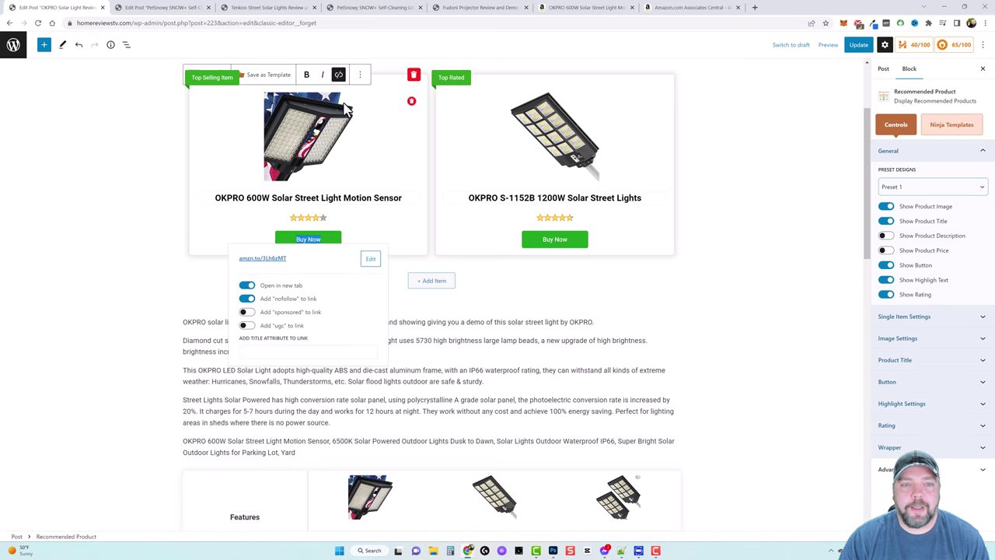
left_click(339, 74)
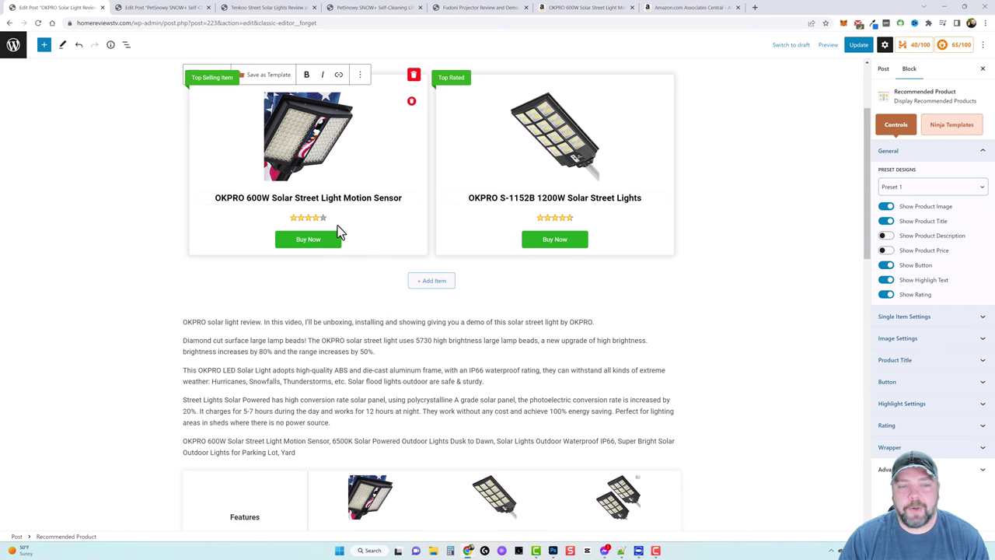
scroll(728, 330, "up", 3)
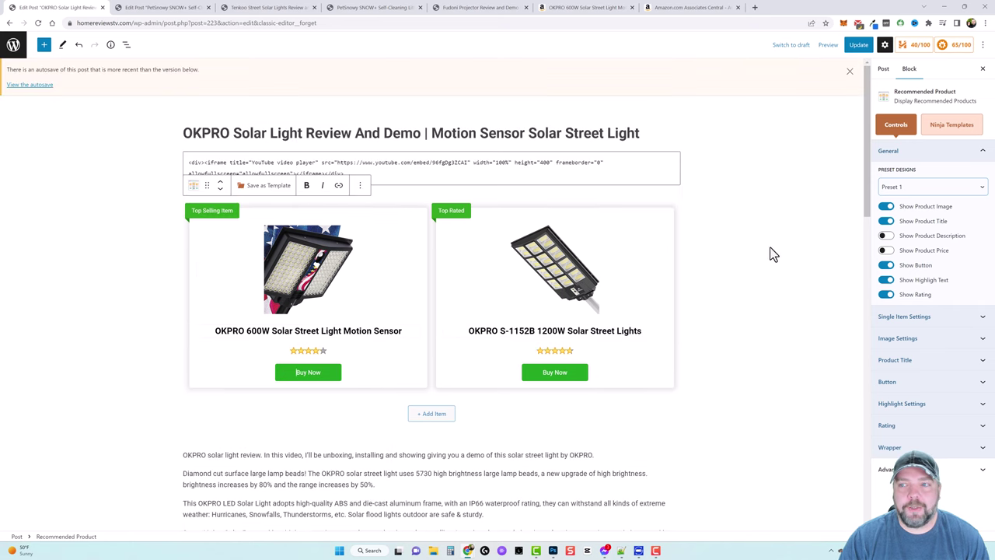
Insert a Comparison Table block below the paragraph ending 'Parking Lot, Yard'.
scroll(701, 369, "down", 10)
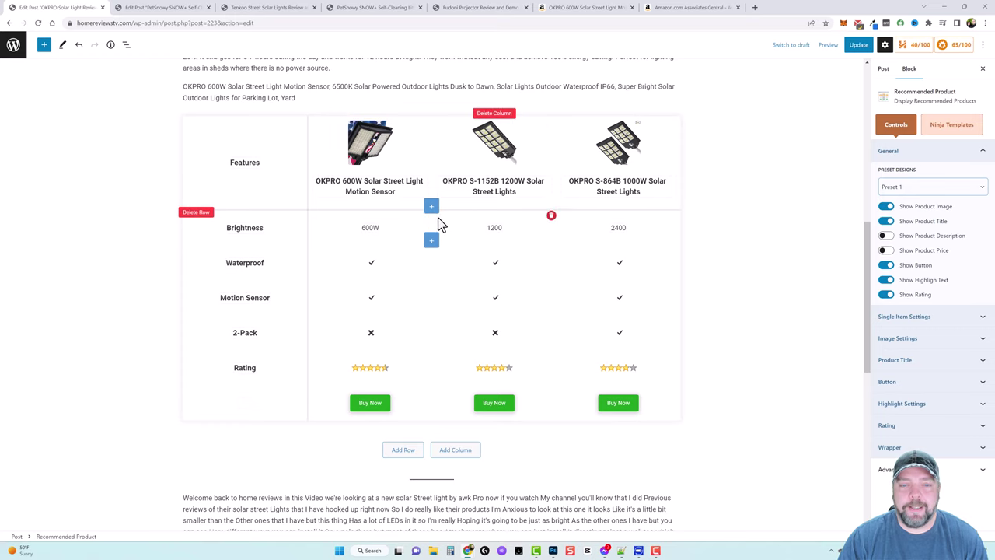
left_click(304, 98)
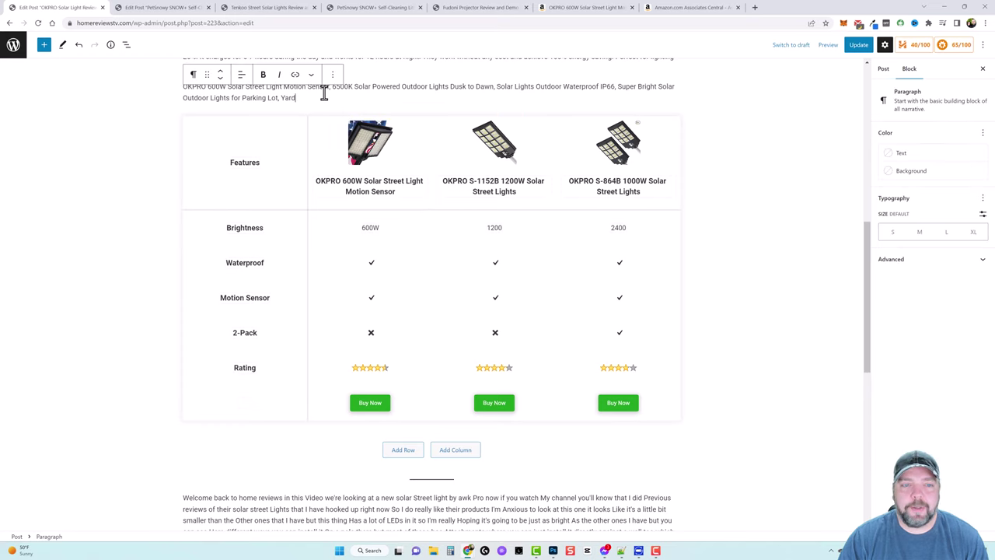
key("Return")
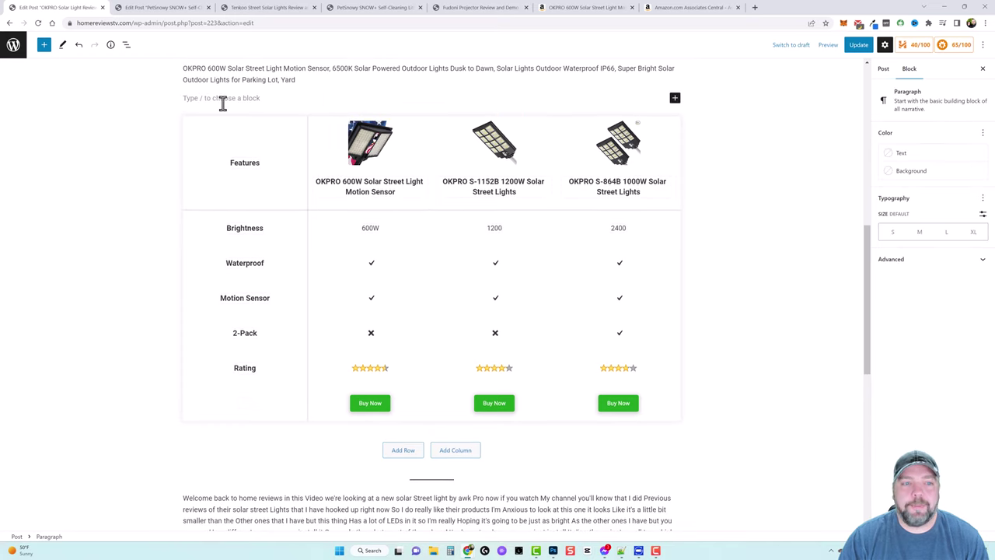
left_click(674, 99)
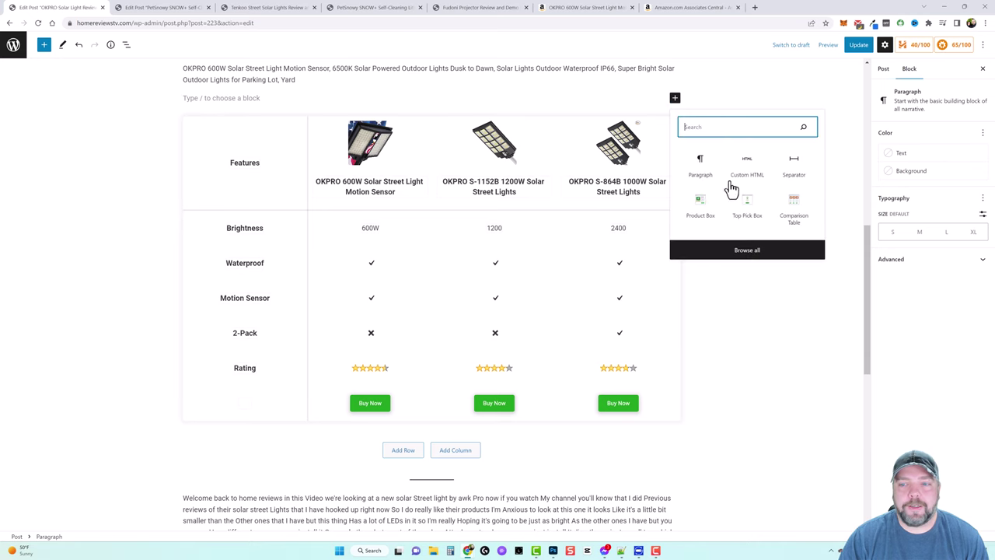
left_click(746, 251)
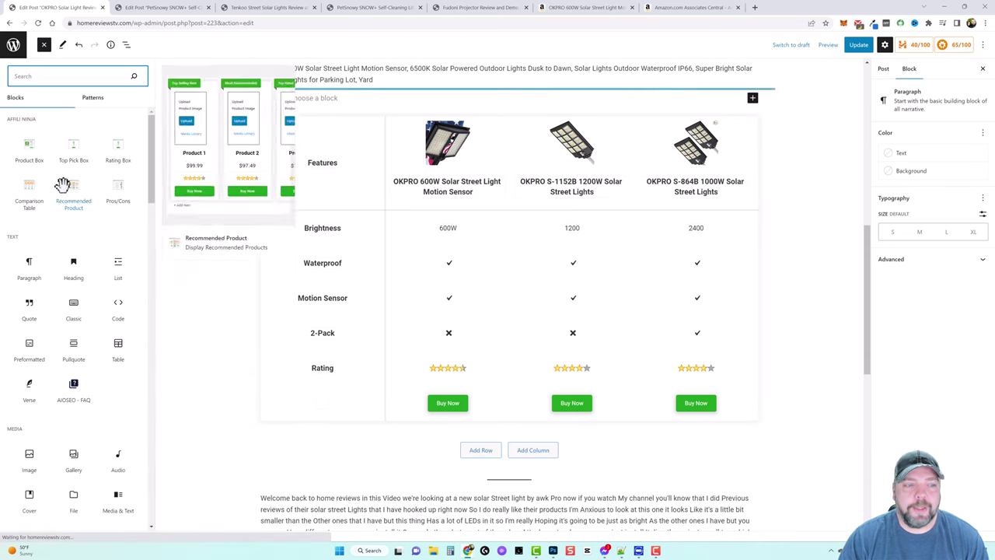
left_click(28, 186)
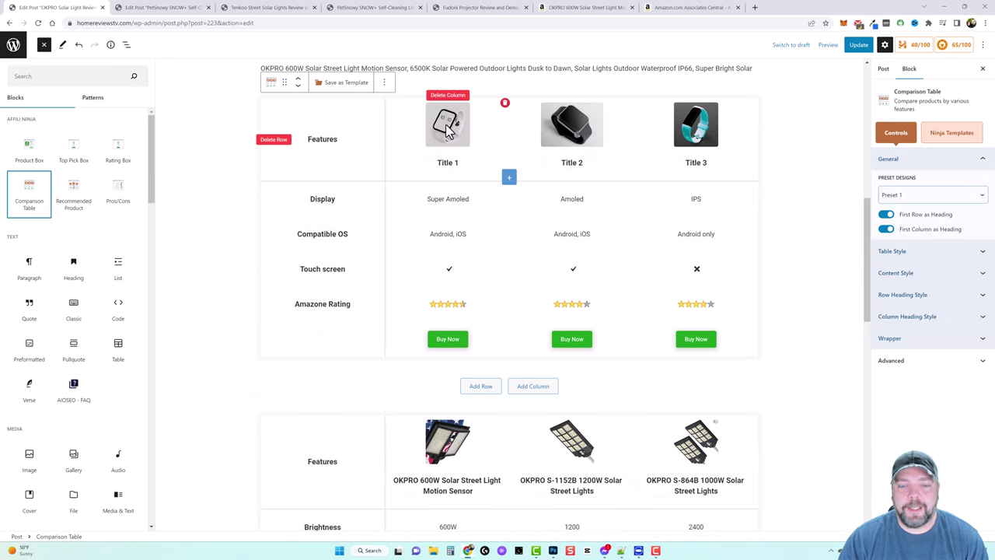
Clear the placeholder content from all three column headers of the new table.
left_click(506, 107)
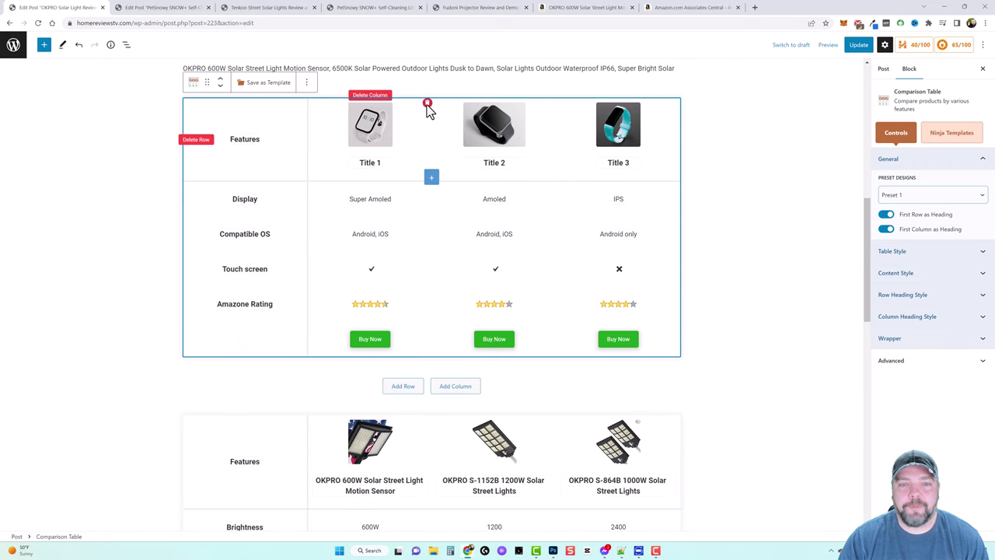
left_click(427, 105)
left_click(551, 104)
left_click(675, 103)
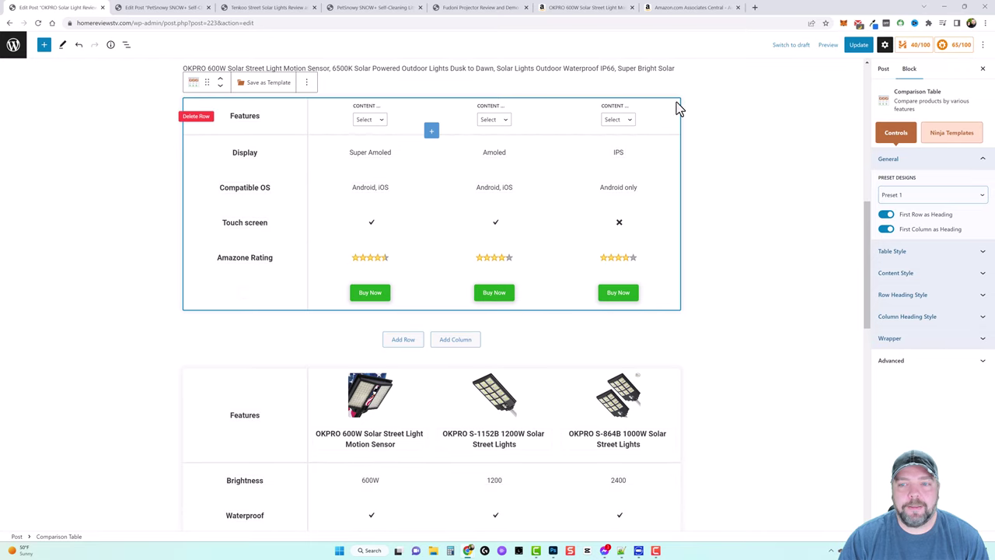
Set column one's content to Image and insert the OKPRO 600W solar light photo.
left_click(379, 120)
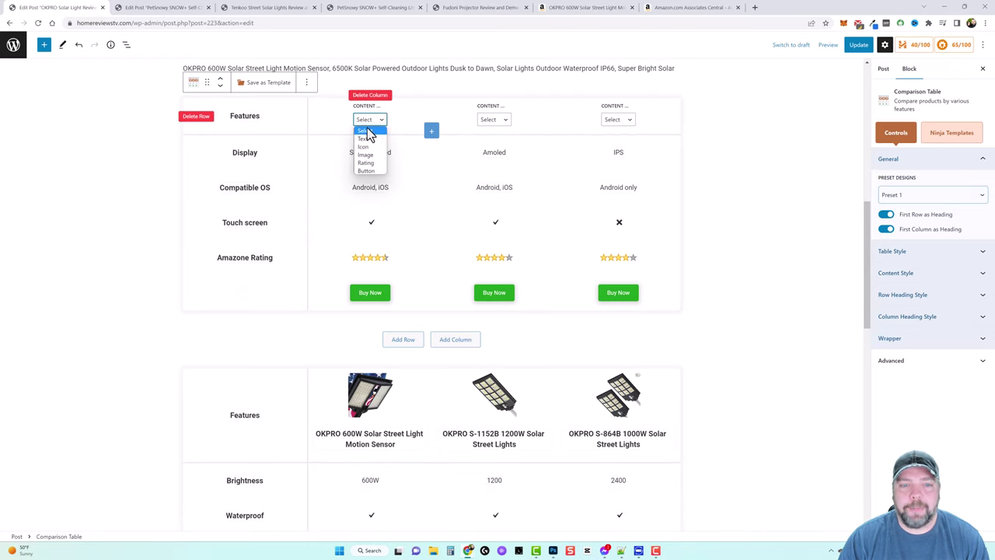
left_click(366, 155)
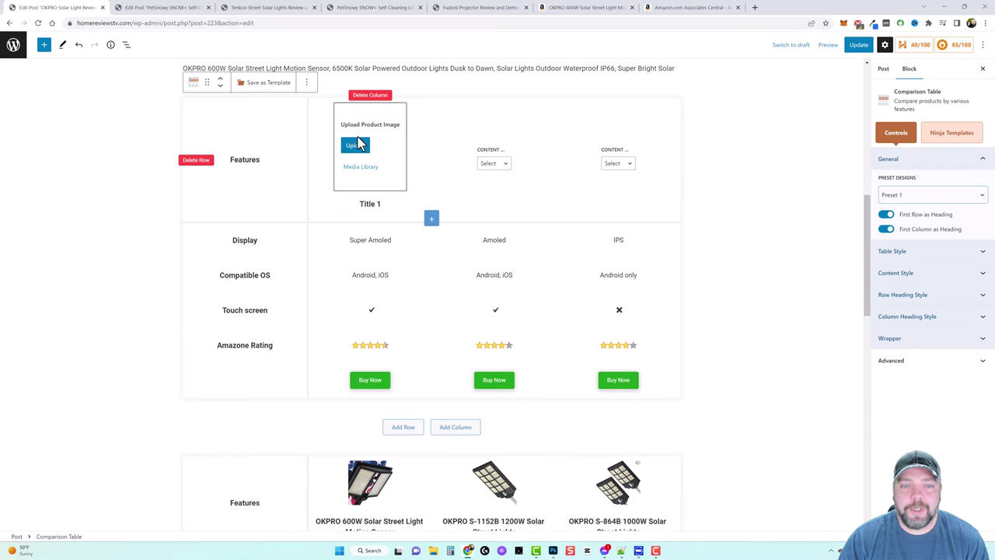
left_click(360, 171)
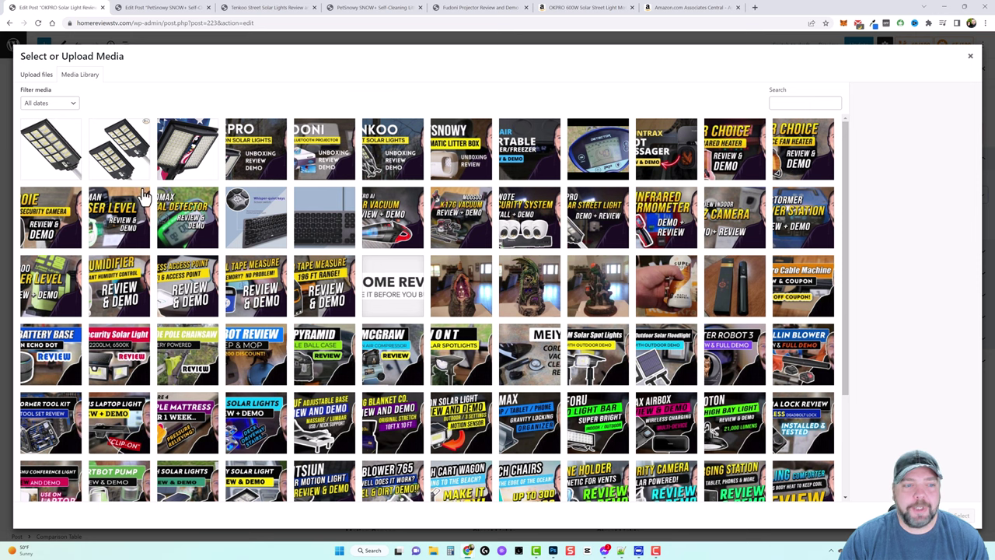
double_click(185, 152)
left_click(962, 515)
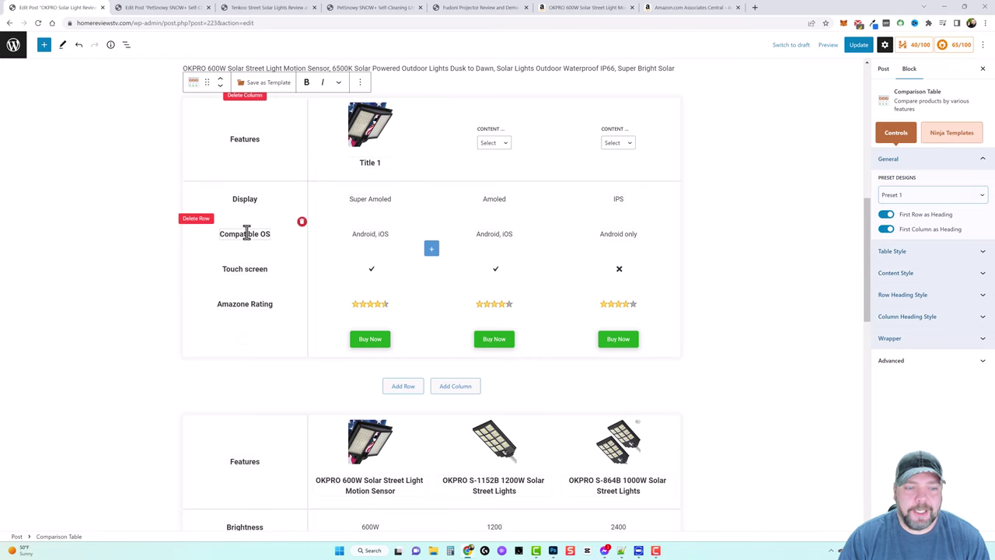
scroll(118, 363, "down", 3)
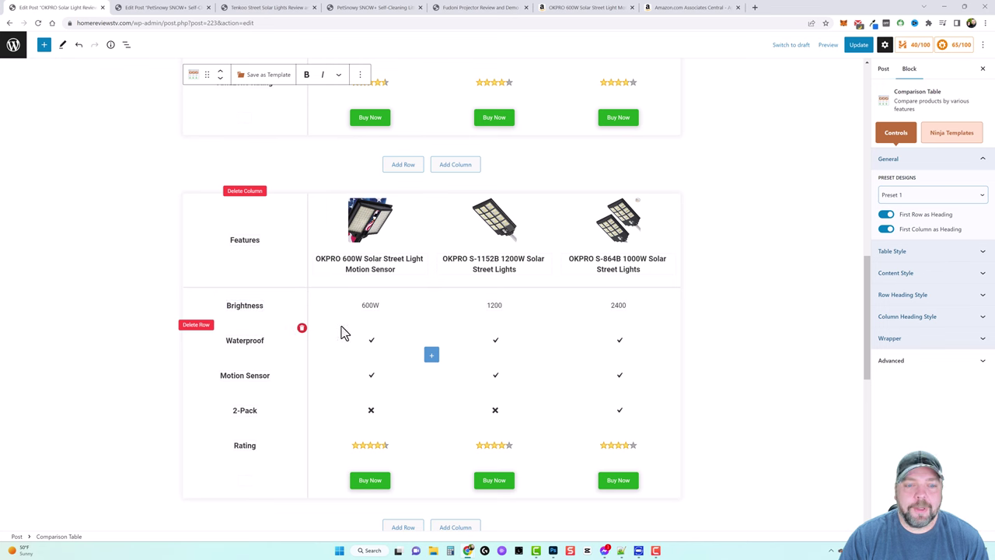
scroll(300, 337, "down", 2)
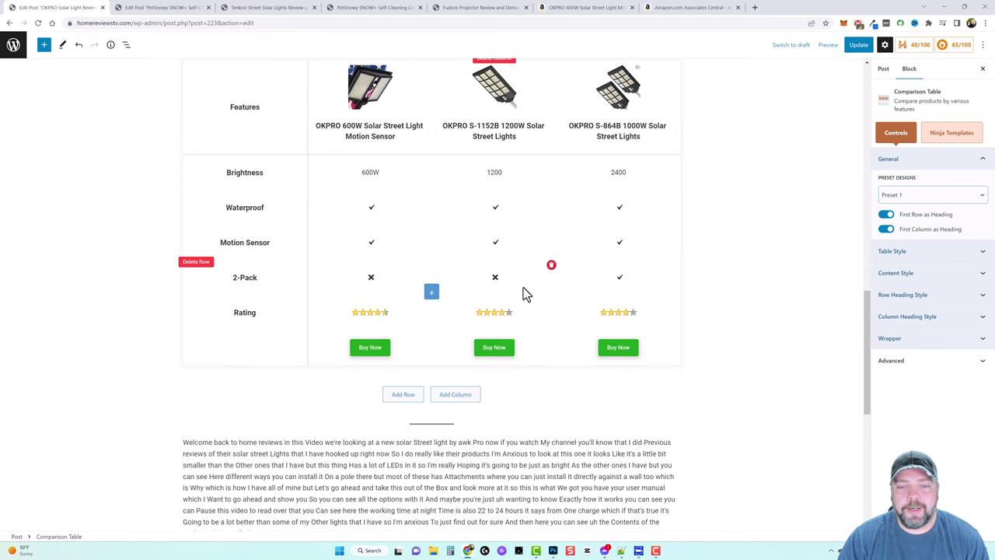
scroll(542, 379, "up", 6)
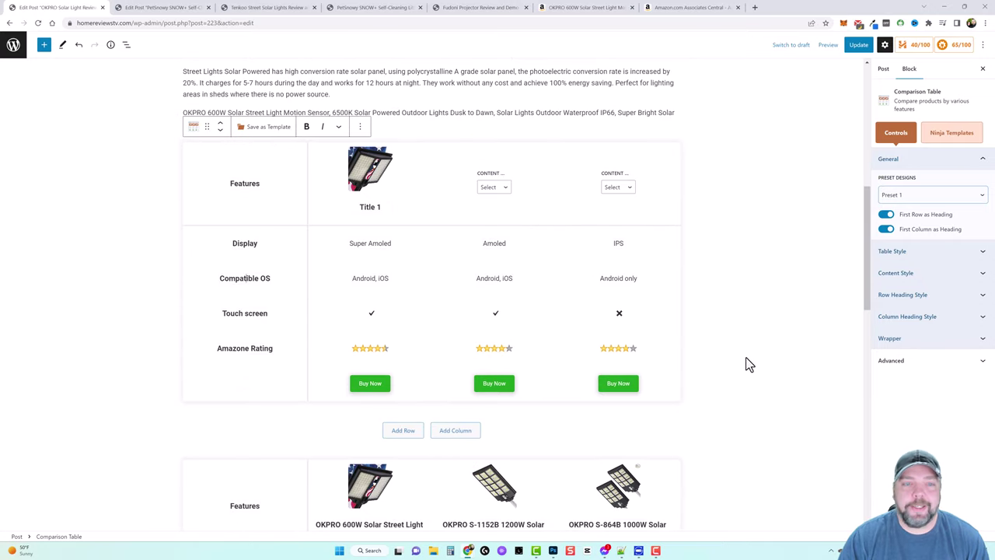
Remove the test comparison table, update the post, and scroll the live OKPRO review.
left_click(360, 126)
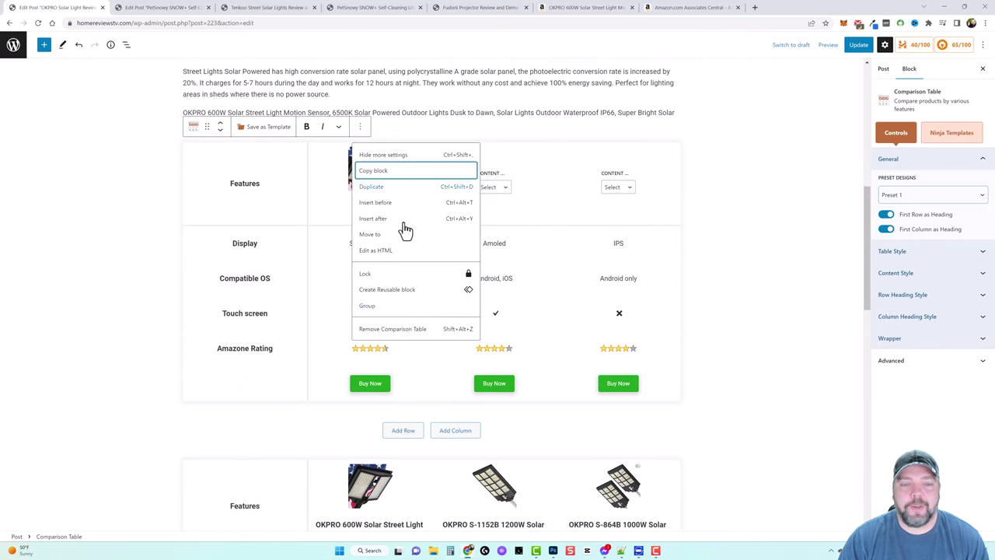
left_click(412, 329)
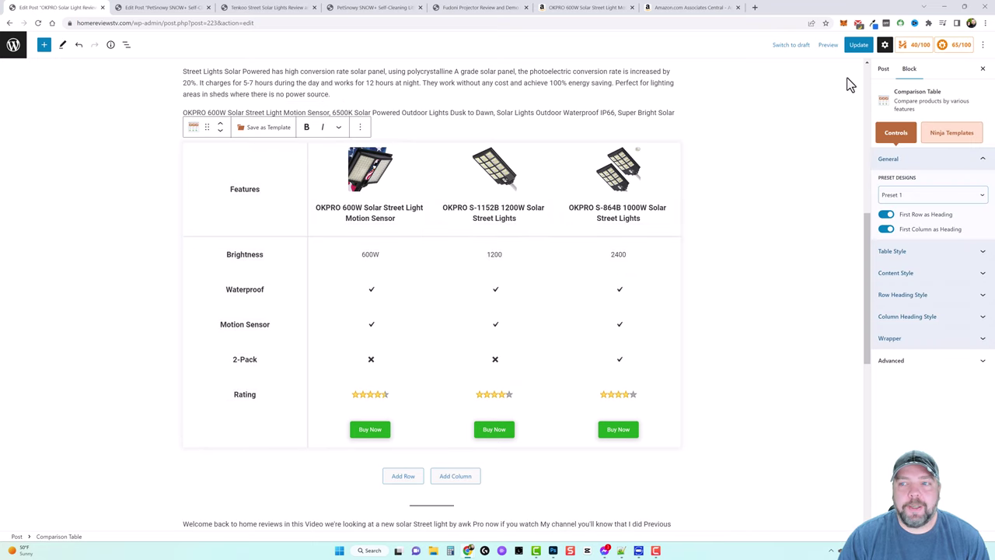
left_click(858, 46)
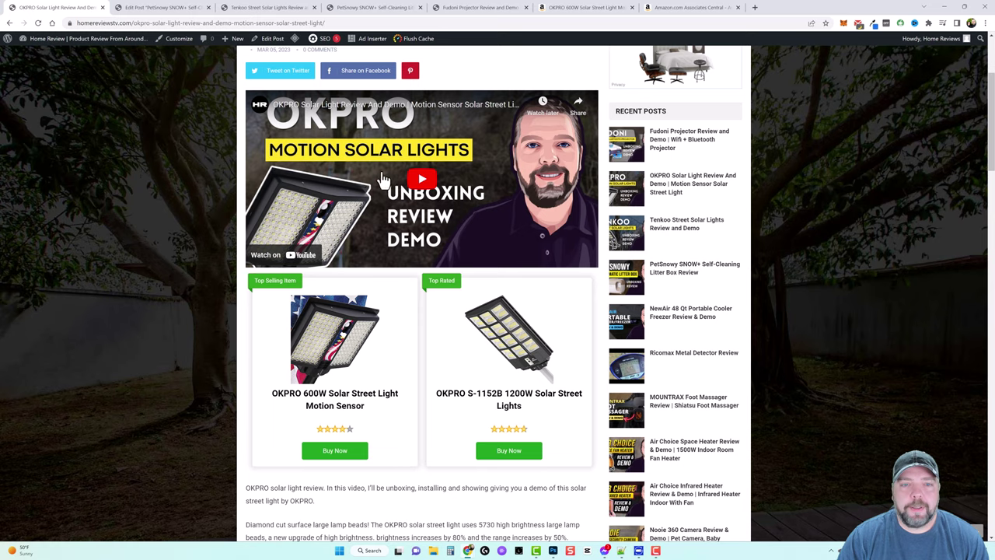
scroll(129, 302, "down", 5)
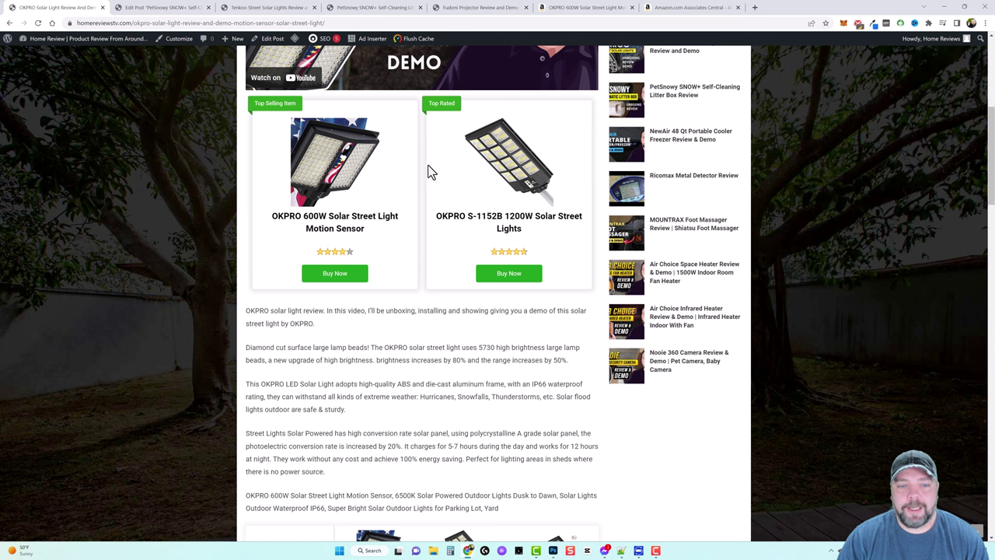
scroll(413, 322, "down", 6)
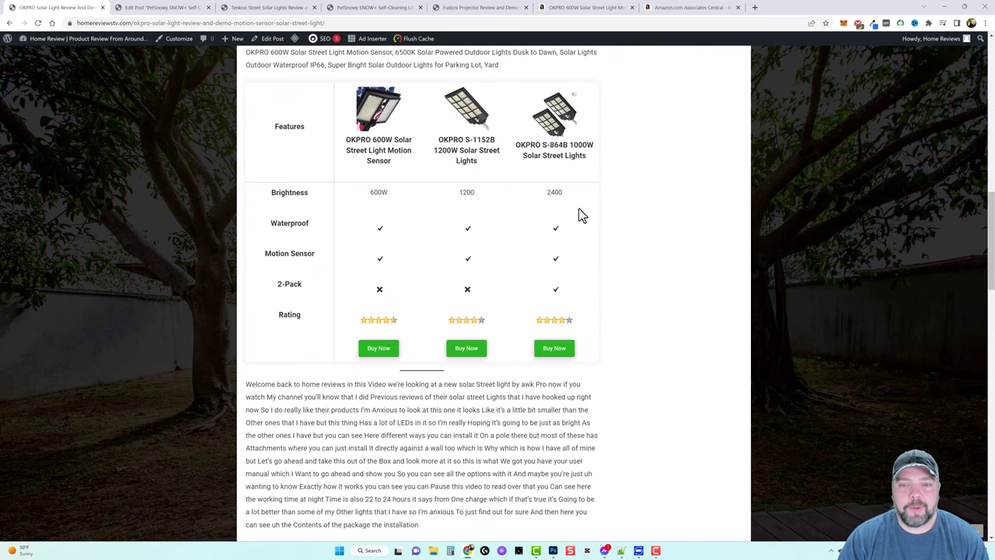
scroll(410, 330, "up", 8)
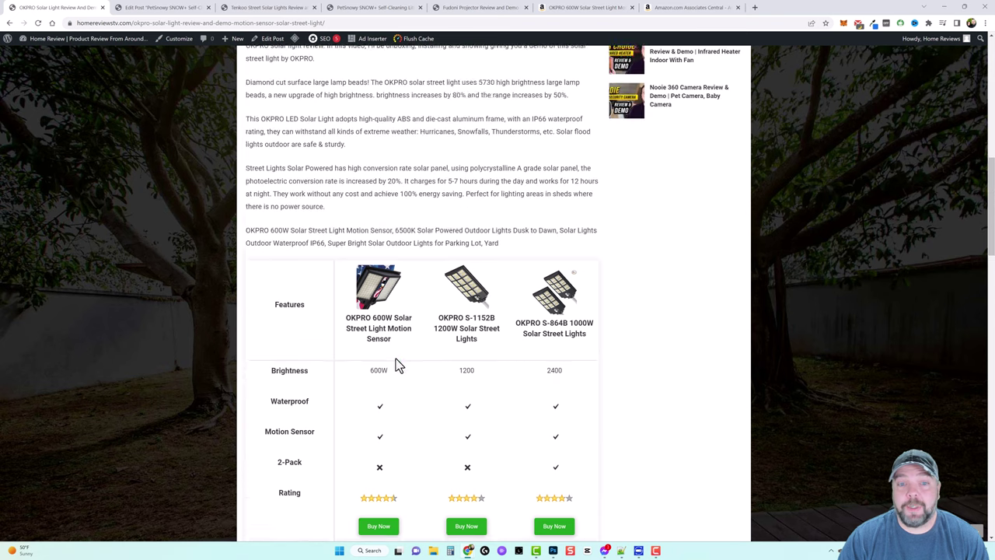
scroll(411, 354, "down", 1)
scroll(411, 358, "up", 1)
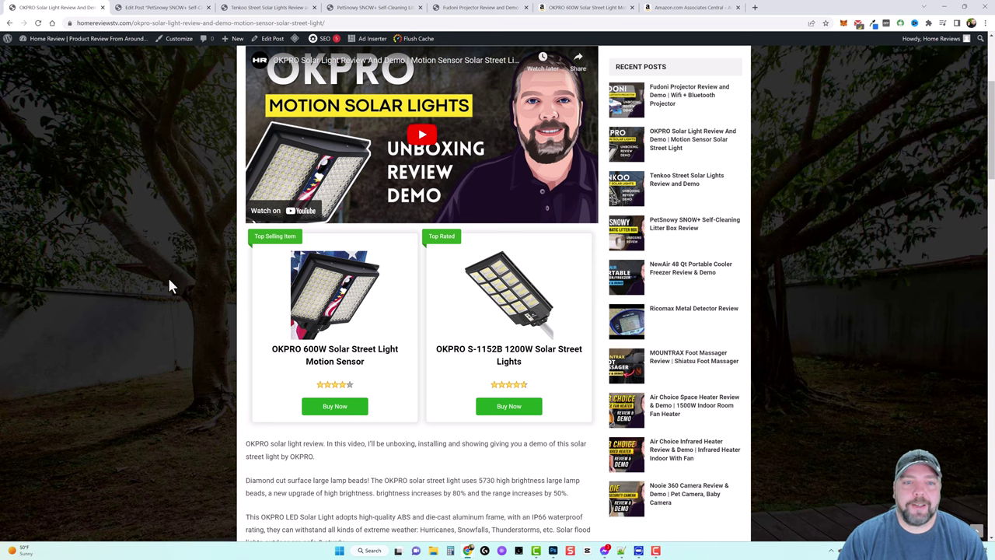
scroll(163, 280, "up", 2)
scroll(147, 328, "down", 2)
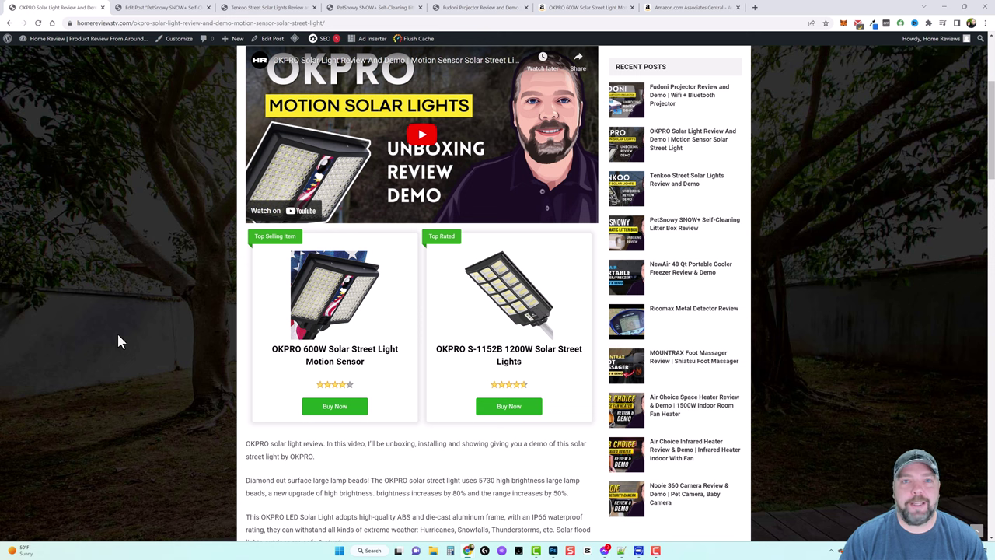
scroll(211, 350, "down", 3)
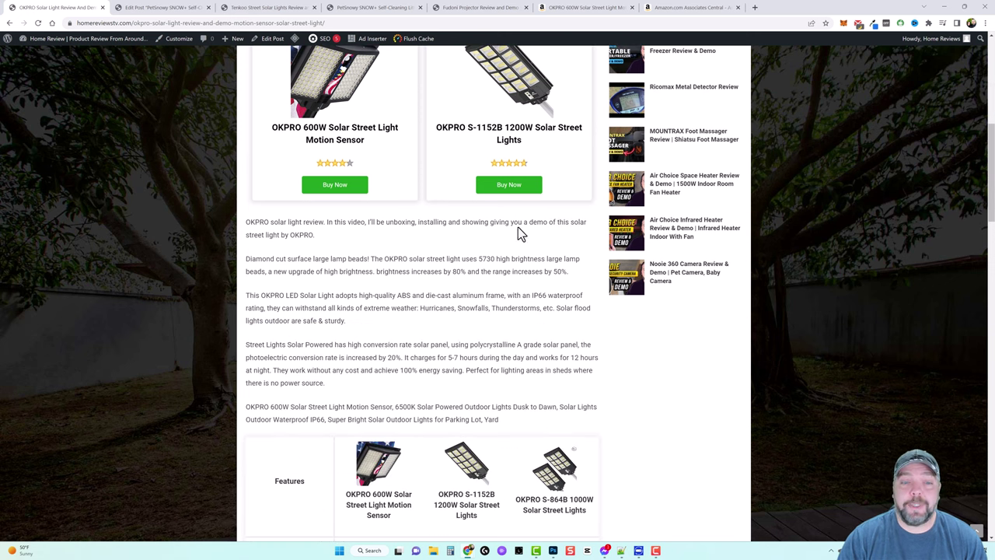
scroll(381, 346, "up", 2)
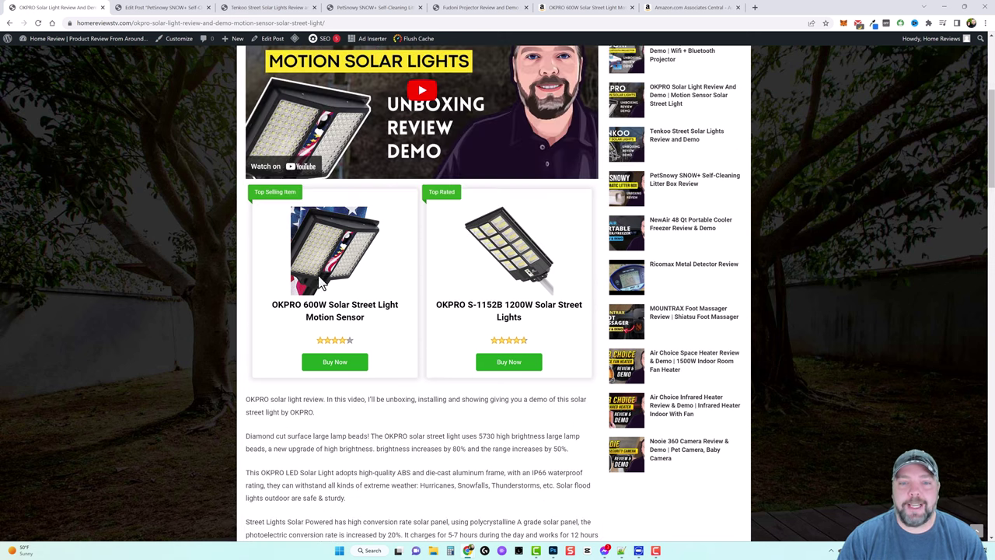
scroll(395, 339, "up", 3)
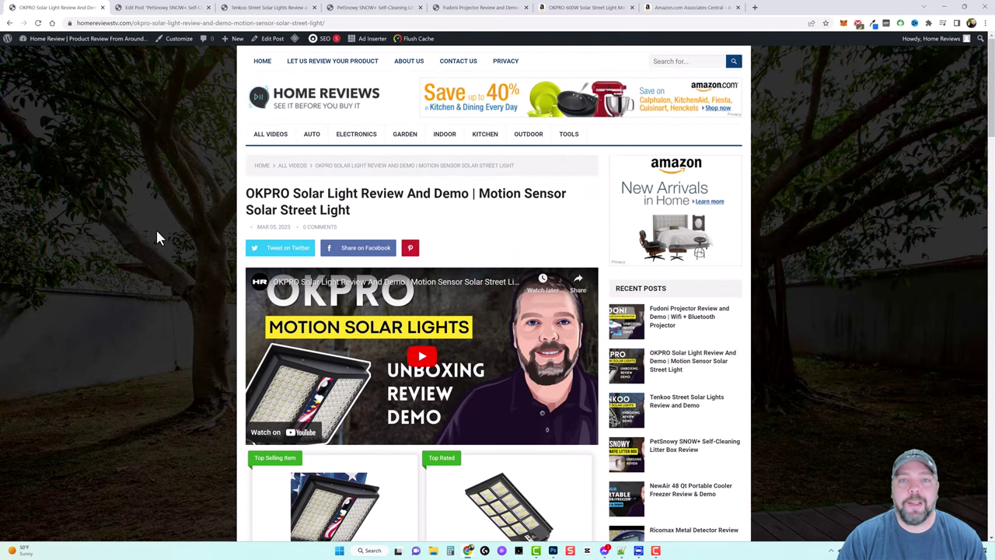
scroll(348, 305, "down", 3)
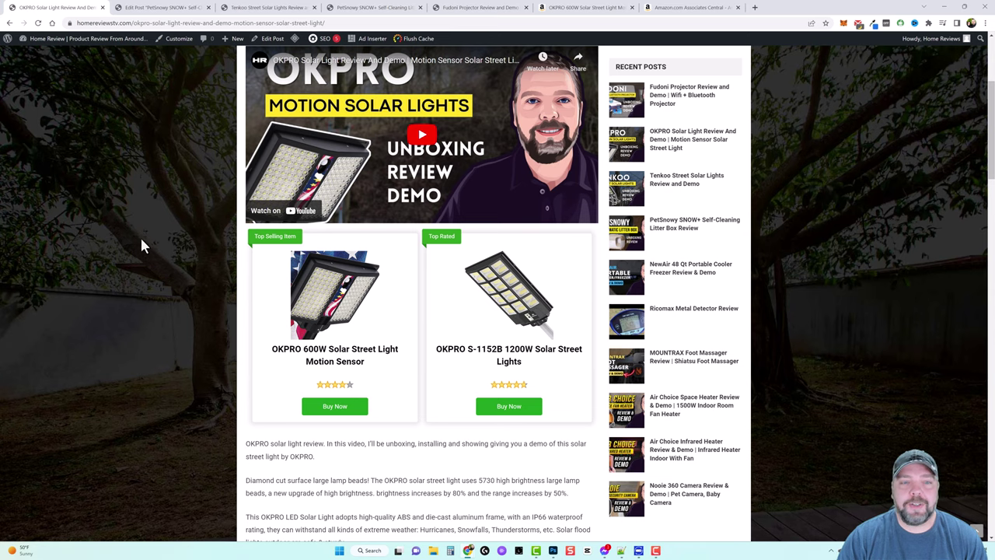
scroll(360, 233, "up", 2)
scroll(152, 239, "up", 2)
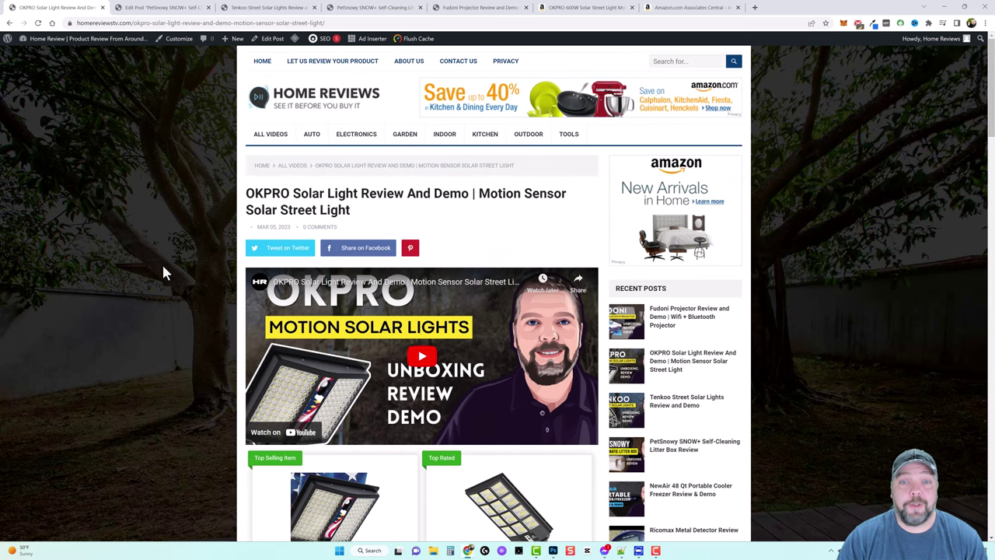